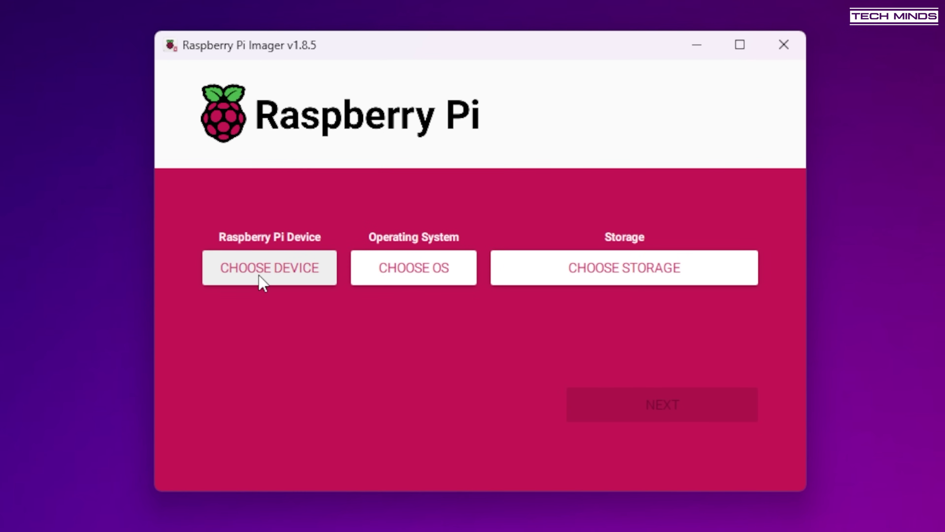
Select Raspberry Pi 4 as the device, Raspberry Pi OS (64-bit) as the operating system and the 31.9 GB USB device as storage
click(250, 279)
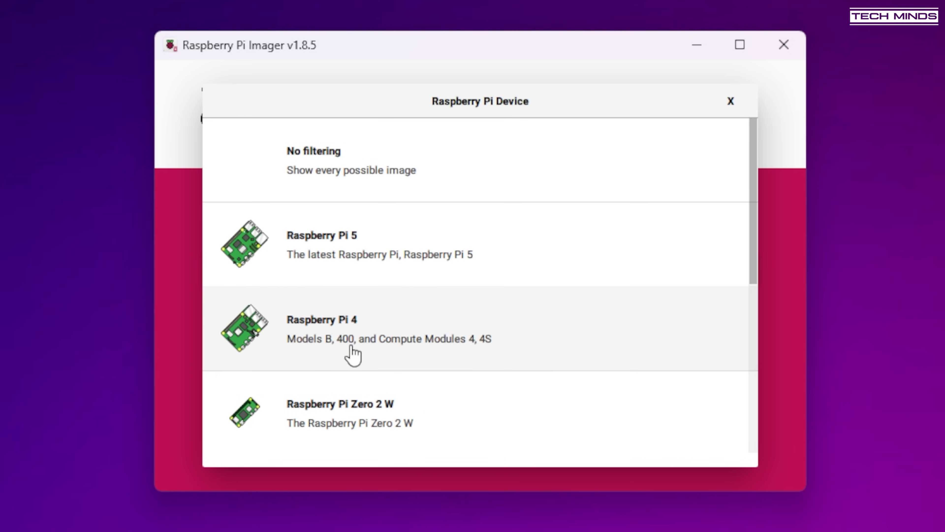
click(348, 335)
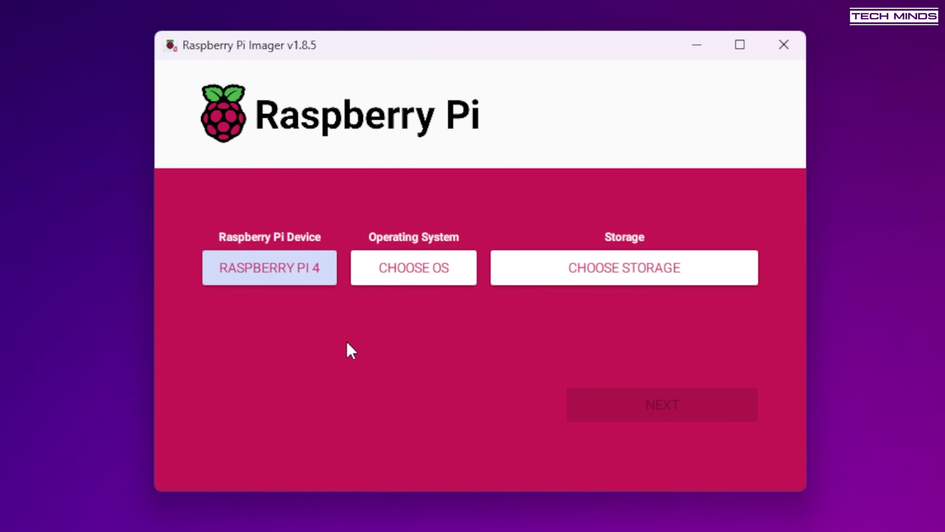
click(445, 277)
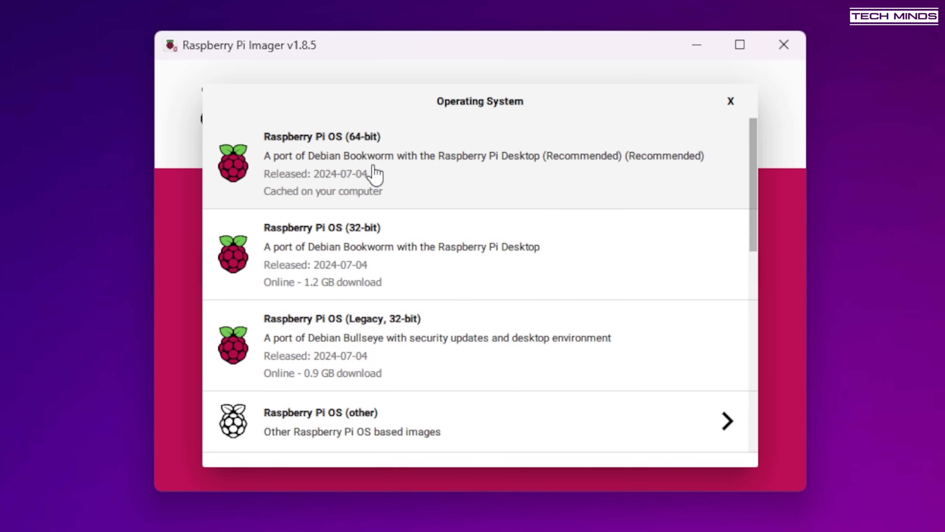
click(365, 159)
click(666, 268)
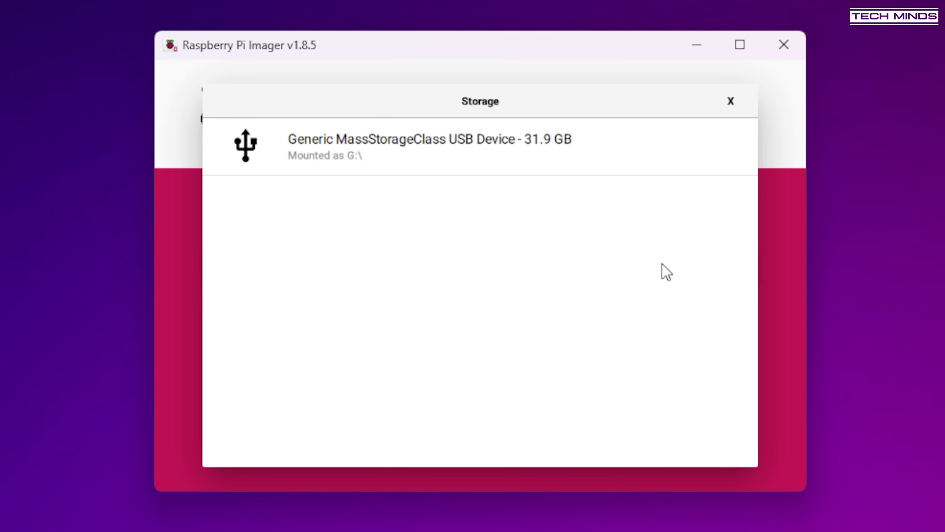
click(421, 162)
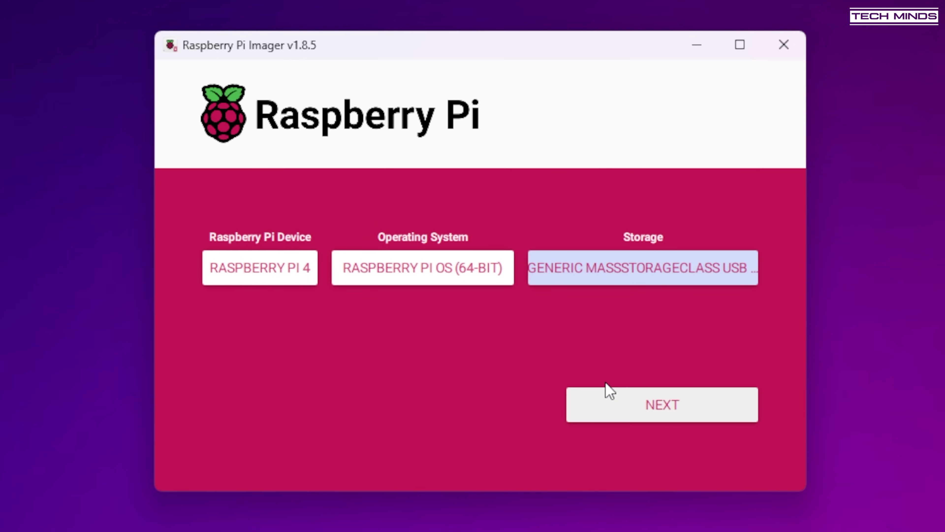
Save OS customisation with hostname Radioberry, user pi, account and Wi-Fi passwords and GB locale, and apply it while writing the image to the USB device
click(635, 406)
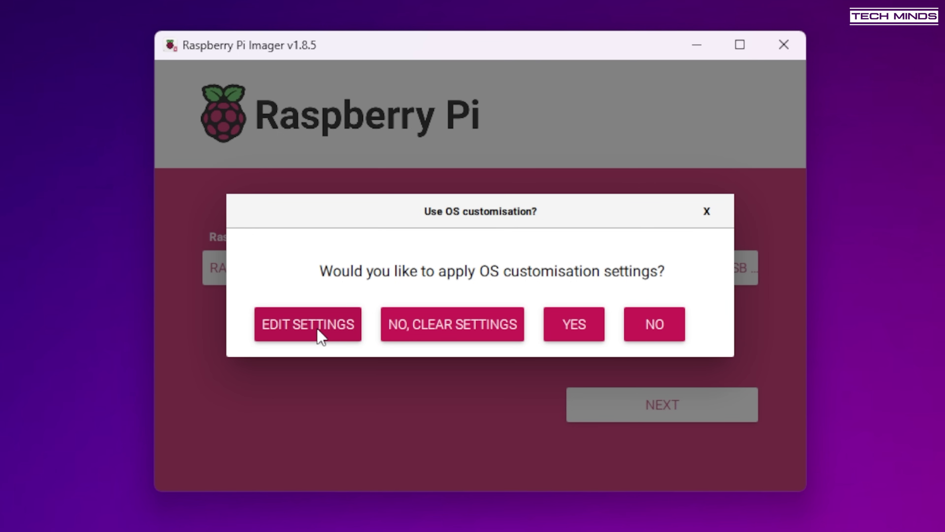
click(308, 324)
click(533, 282)
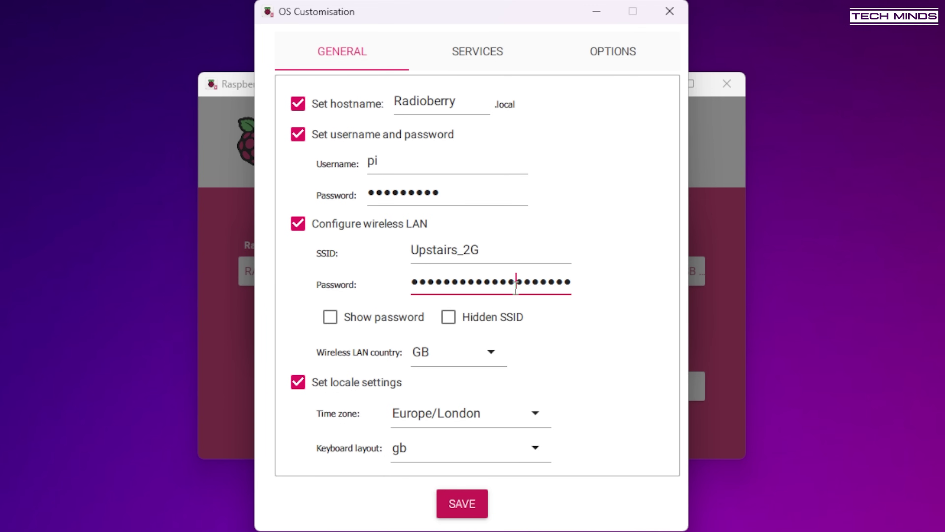
click(462, 504)
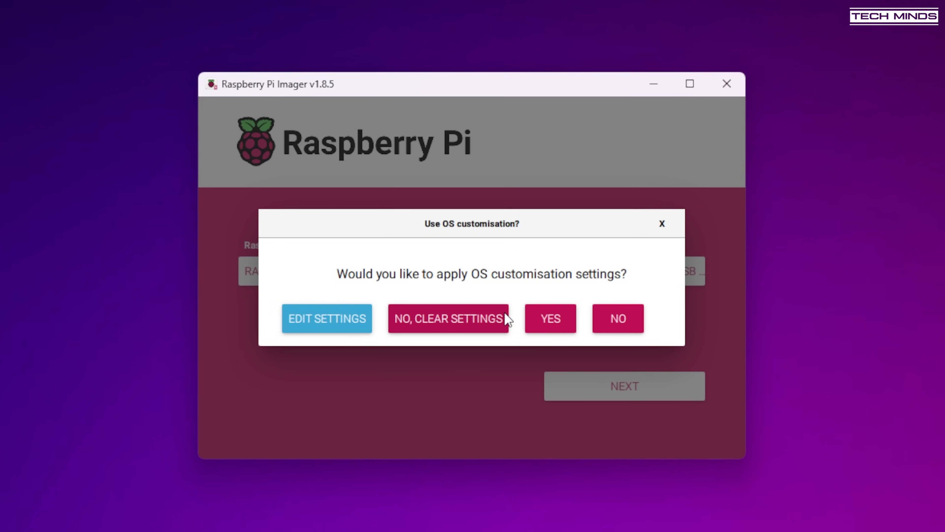
click(563, 325)
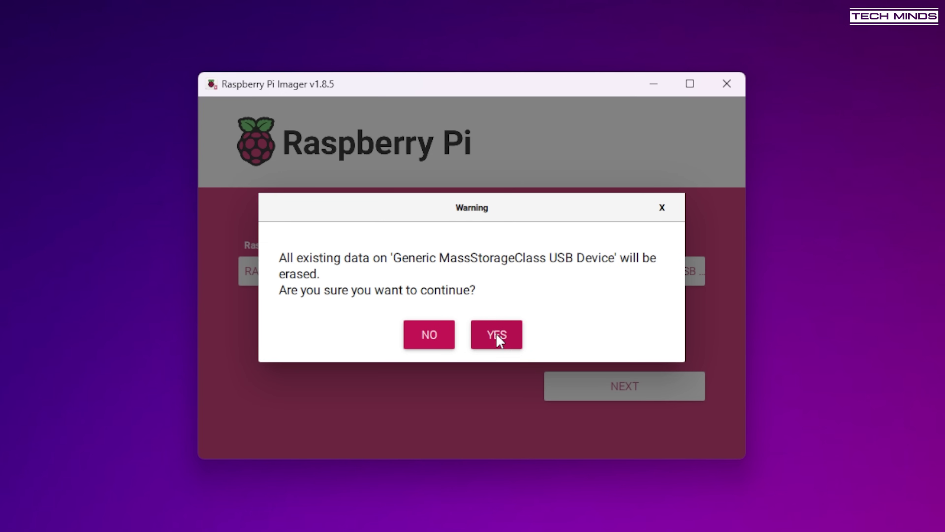
click(496, 334)
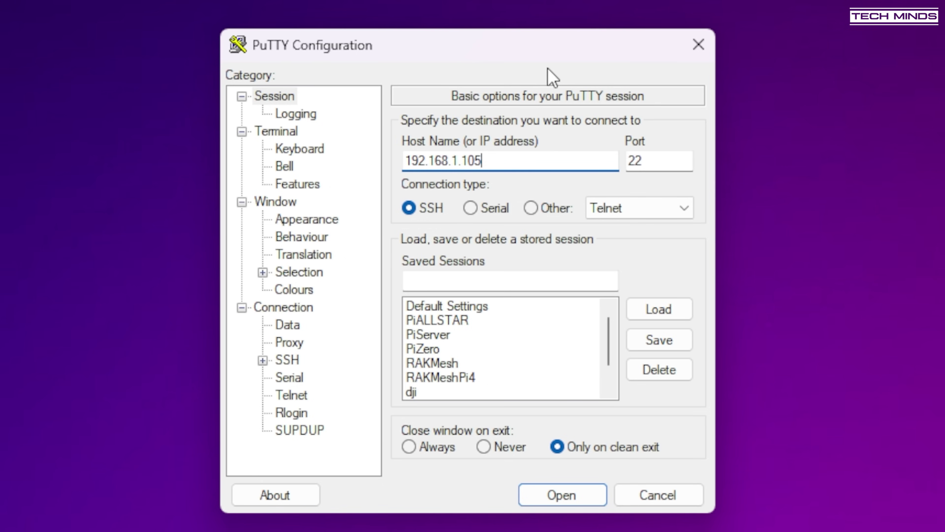
Open a PuTTY SSH session to 192.168.1.105 on port 22 and log in as pi with the account password
key(Return)
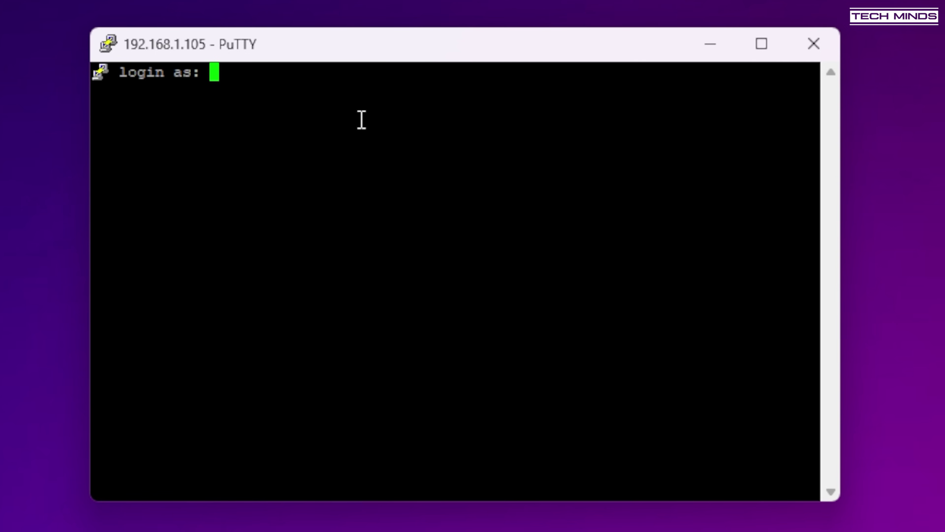
text(pi)
key(Return)
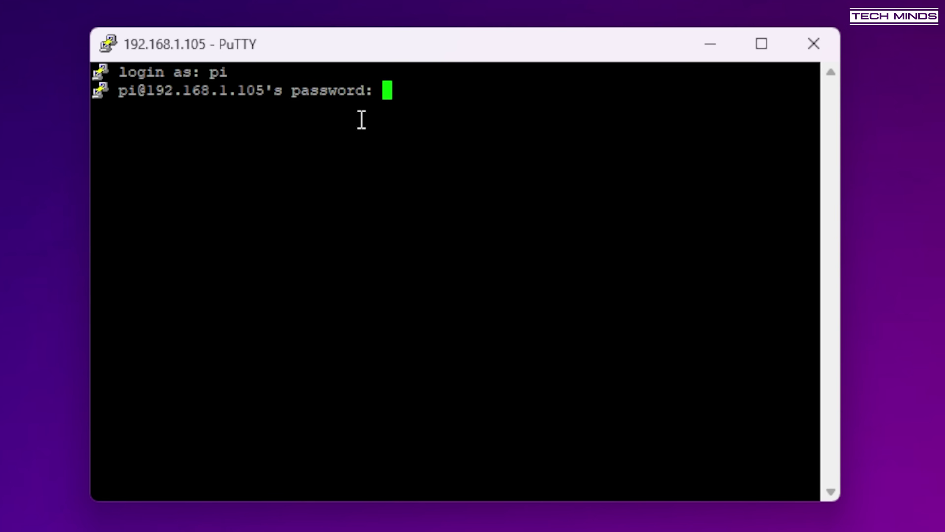
key(Return)
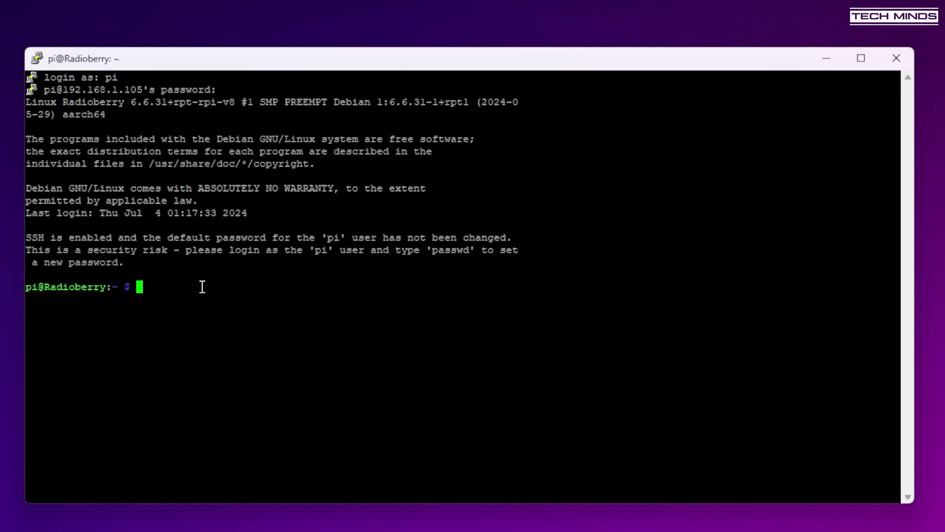
Change to the /tmp directory and download radioberry_install.sh with wget from the pa3gsb Radioberry-2.x GitHub repository
text(cd /tmp)
key(Return)
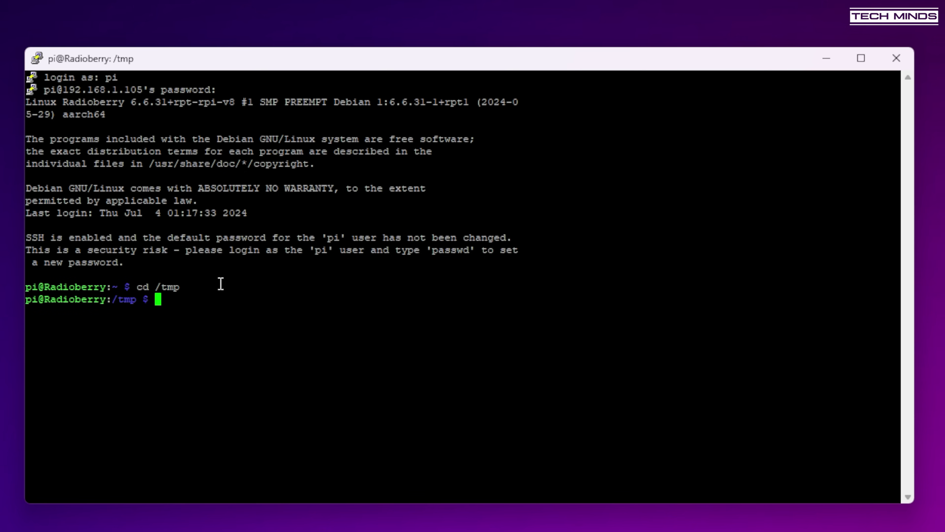
right_click(219, 284)
key(Return)
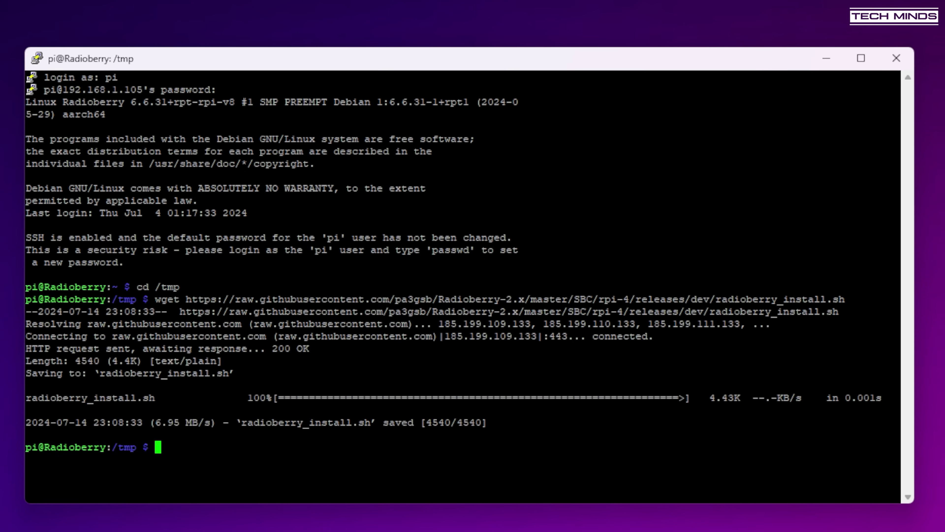
Make radioberry_install.sh executable with sudo chmod +x and run it, choosing option 1 for the CL016 Radioberry version
key(alt+Tab)
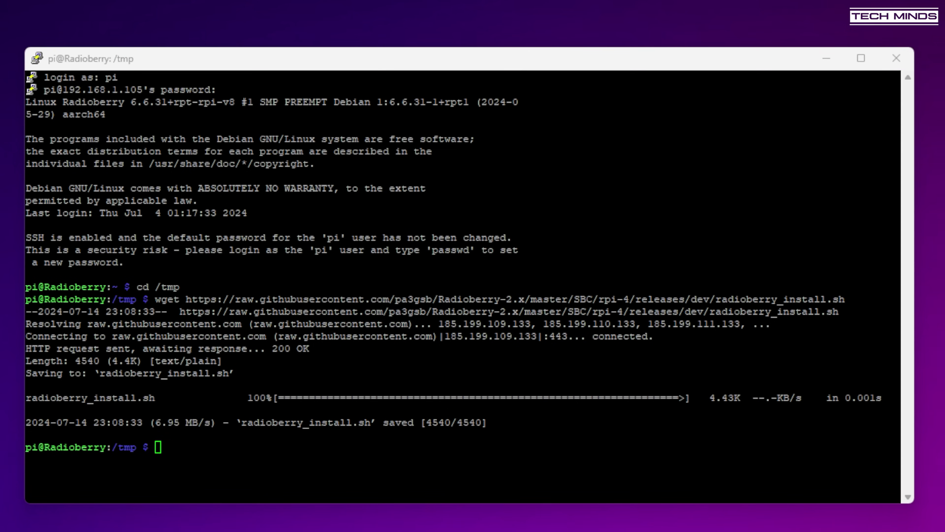
right_click(174, 466)
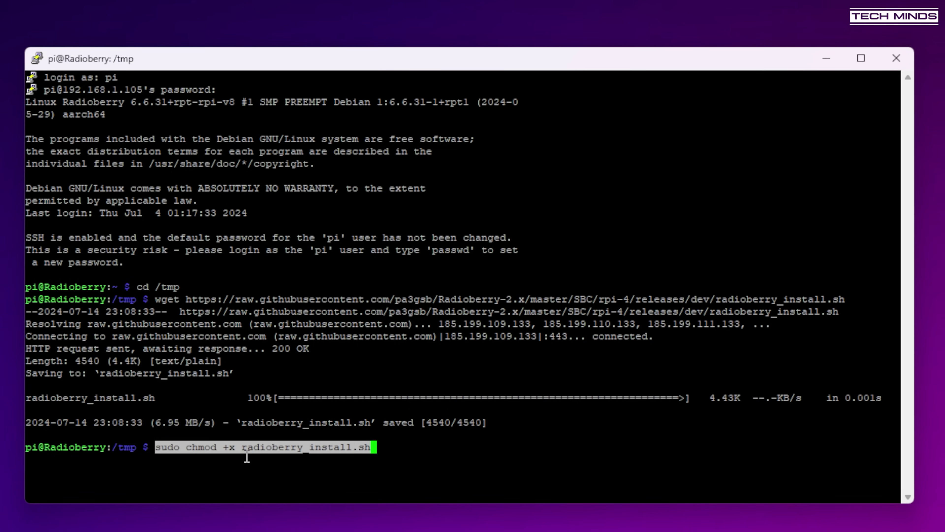
key(Return)
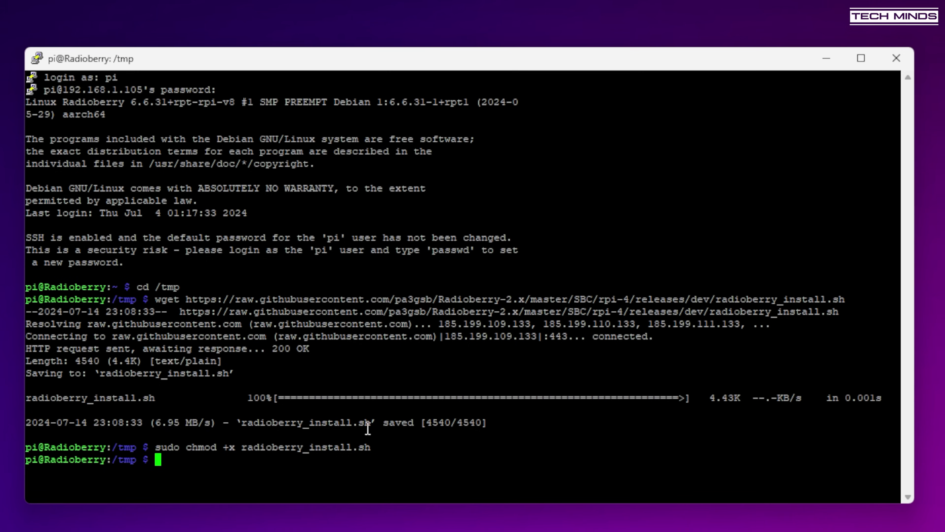
right_click(812, 373)
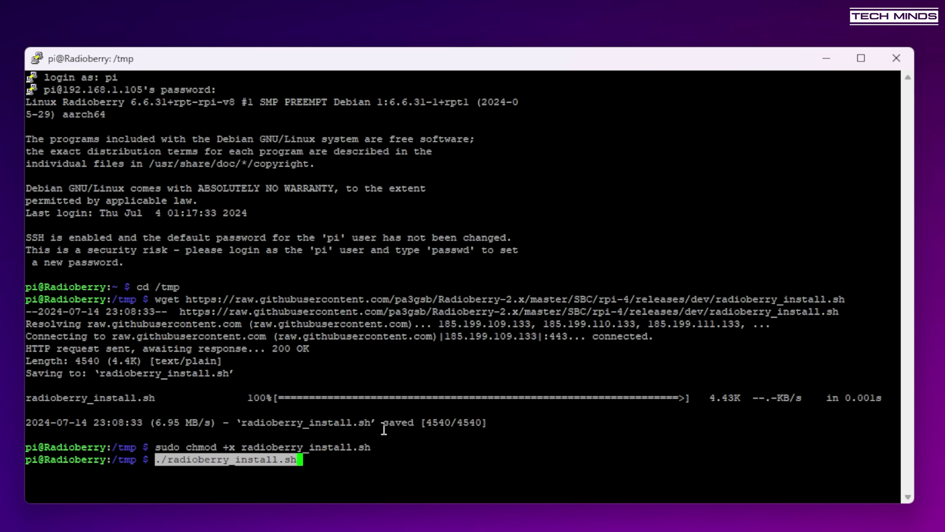
key(Return)
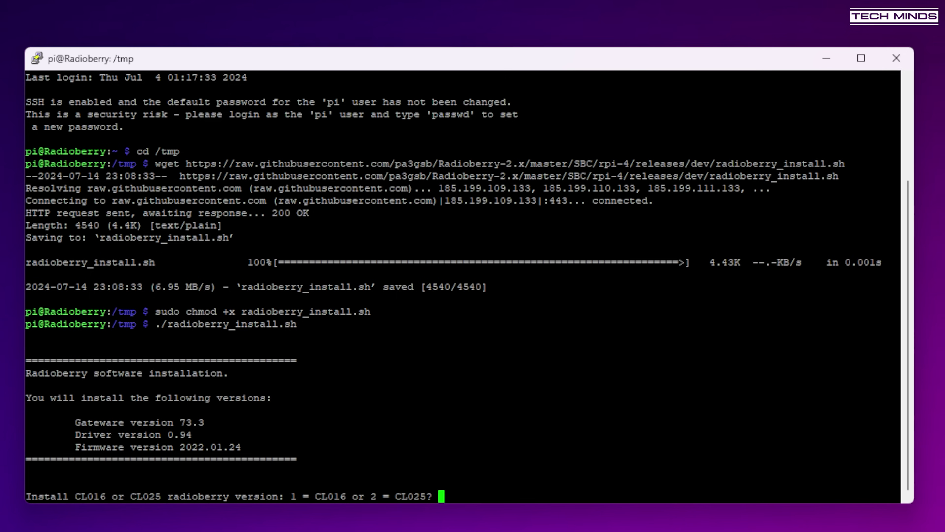
text(1)
key(Return)
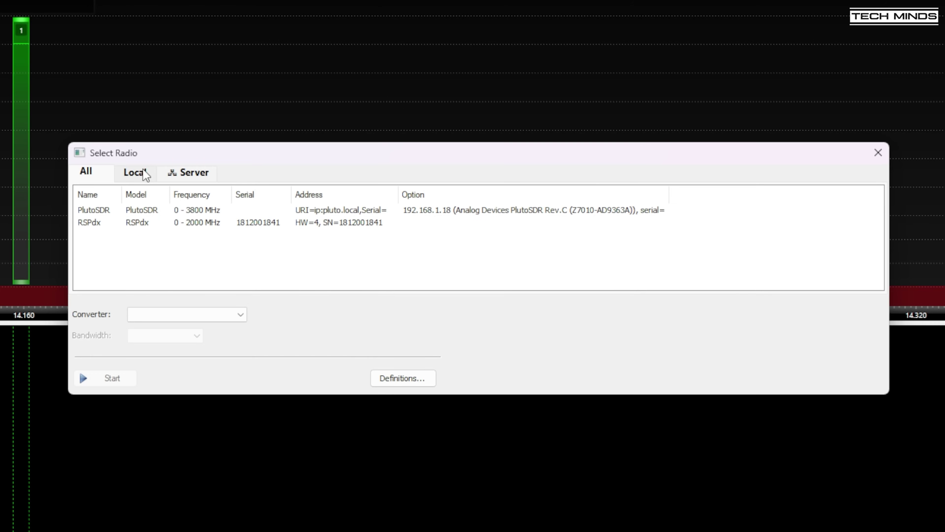
In SDR Console, search for Hermes-Lite radios on the default port 1024, add the found definition and save the radio list
click(395, 380)
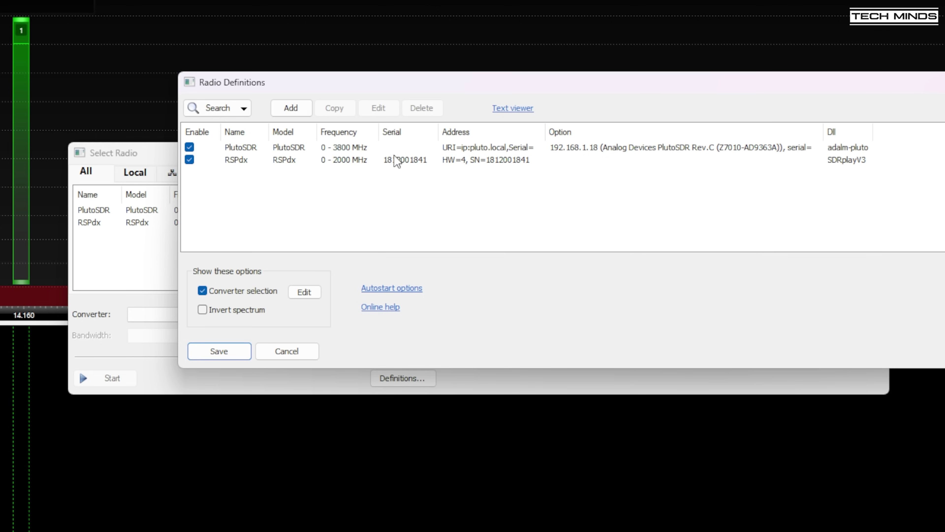
click(220, 109)
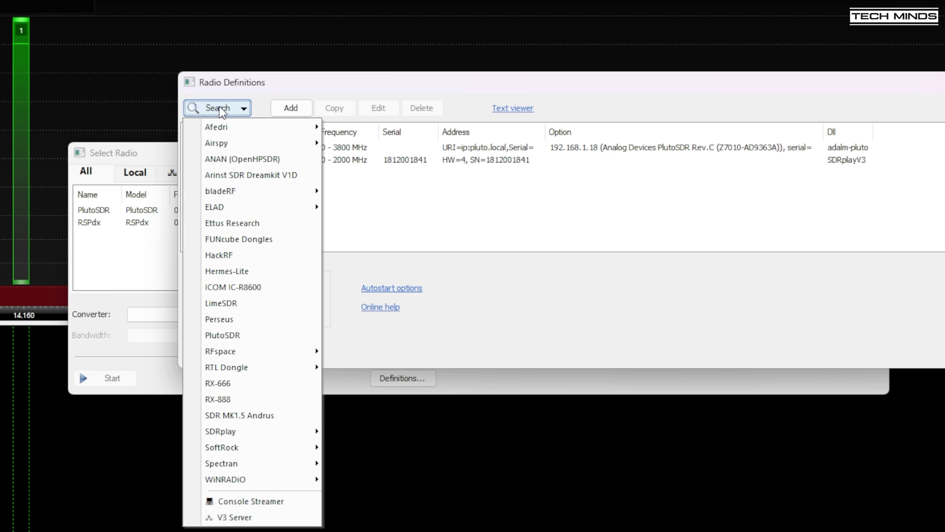
click(227, 271)
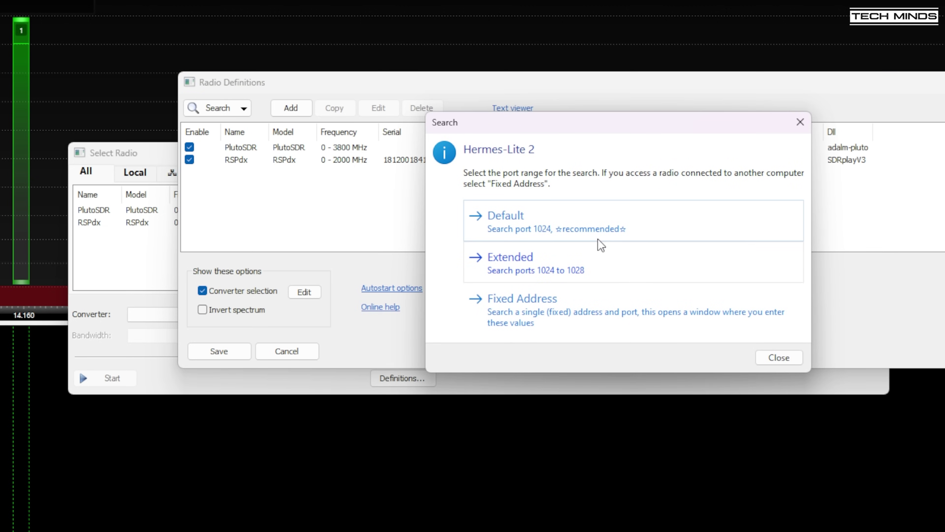
click(548, 220)
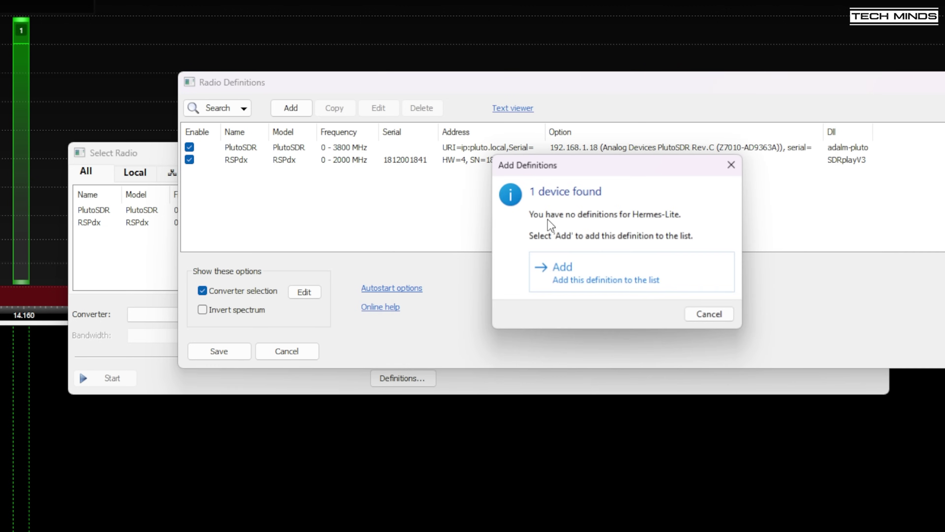
click(596, 280)
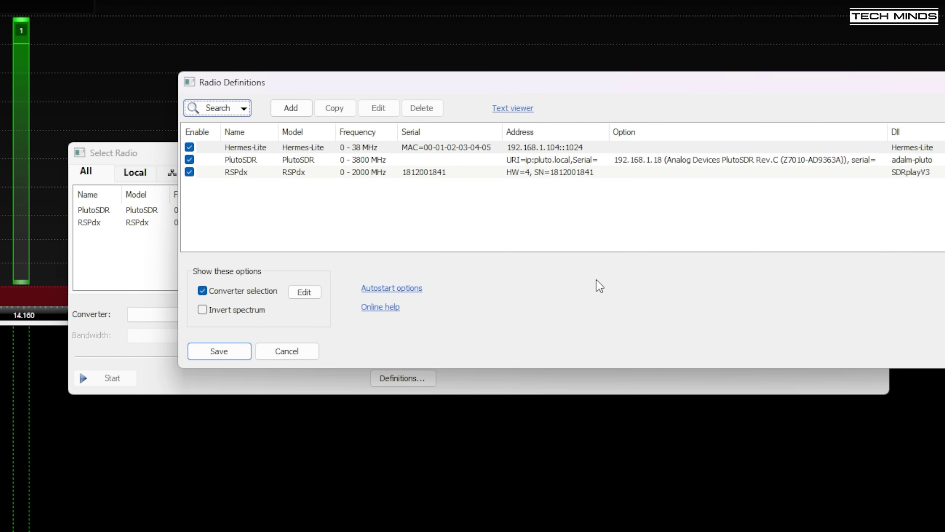
key(Return)
Start the Hermes-Lite radio and nudge the receive frequency slightly upward in the 20 m ham band
click(279, 211)
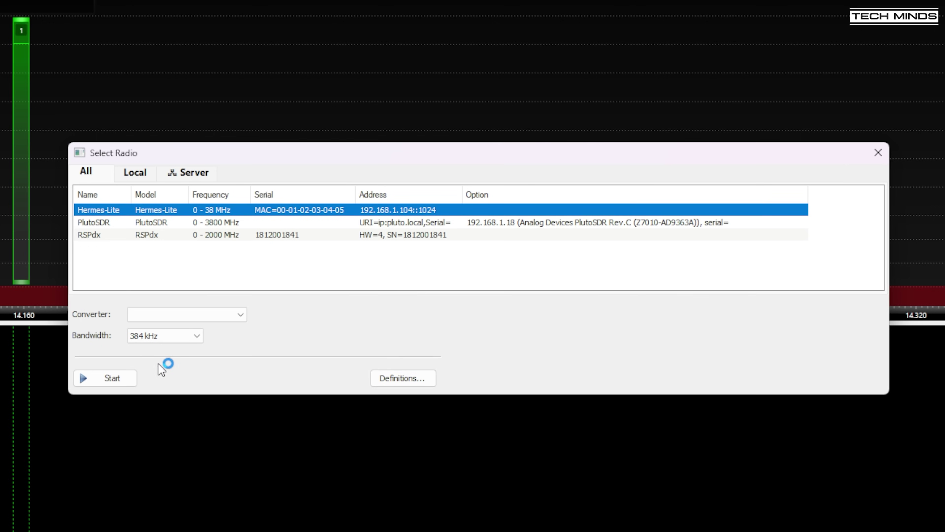
click(101, 380)
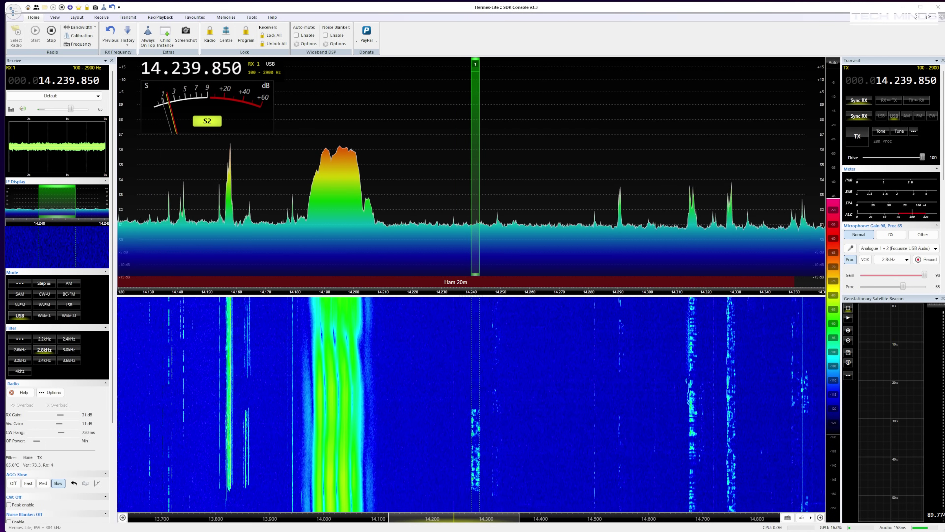
scroll(589, 386, up, 1)
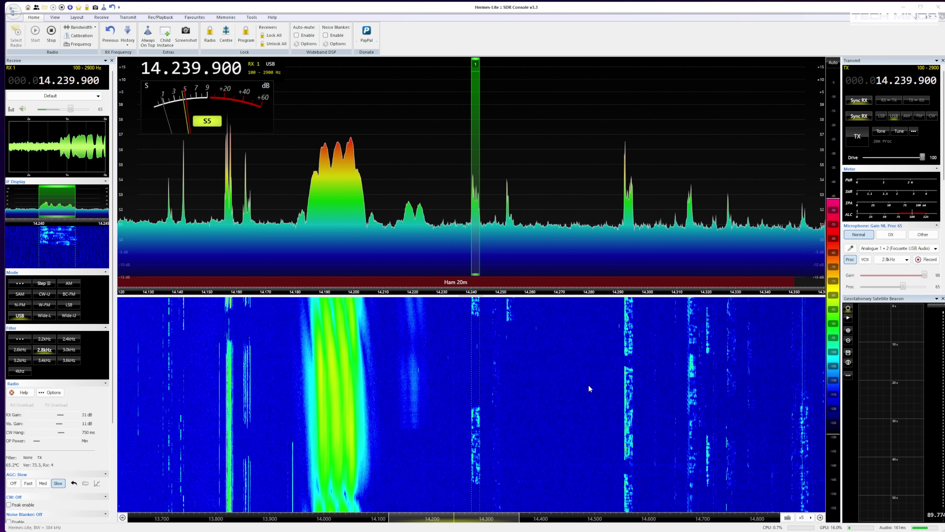
scroll(589, 386, up, 1)
scroll(589, 386, up, 1)
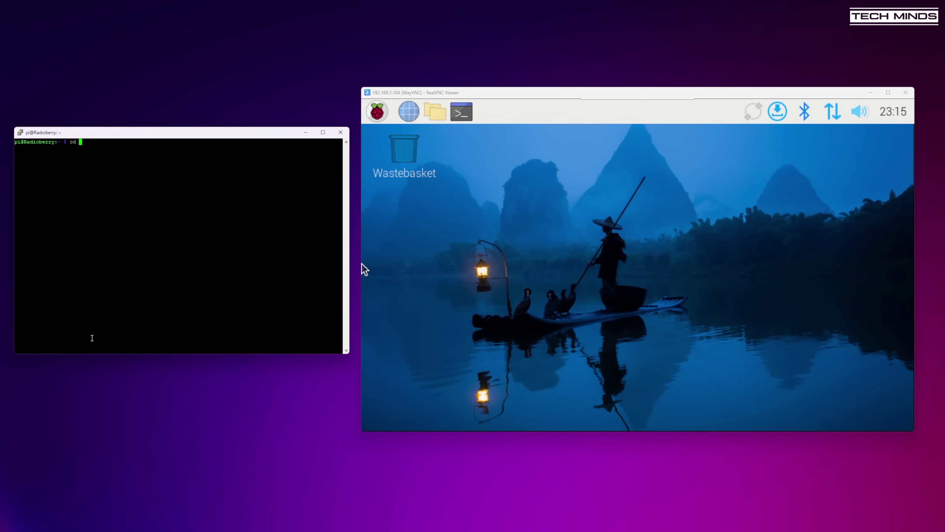
In the PuTTY terminal, change to /tmp and download pihpsdr_install.sh with wget from the pa3gsb Radioberry-2.x GitHub repository
text(tmp)
key(Return)
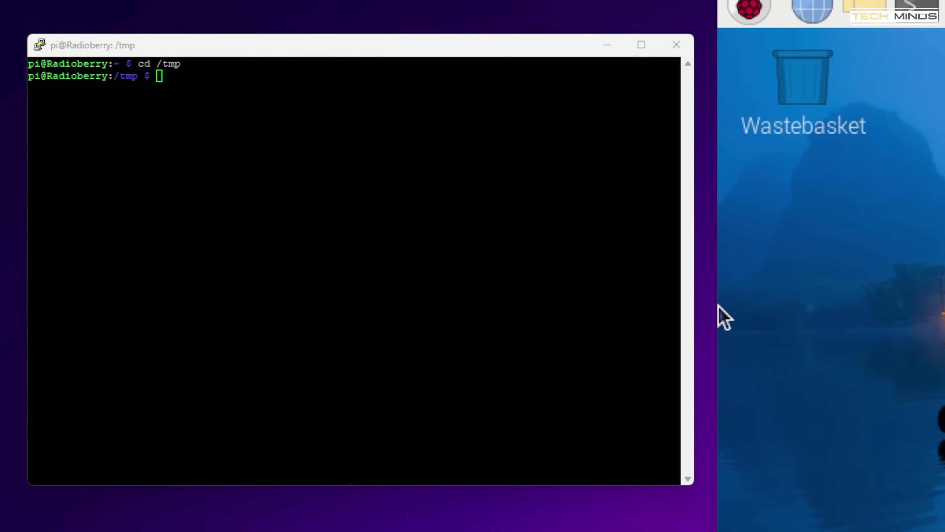
click(154, 229)
right_click(152, 231)
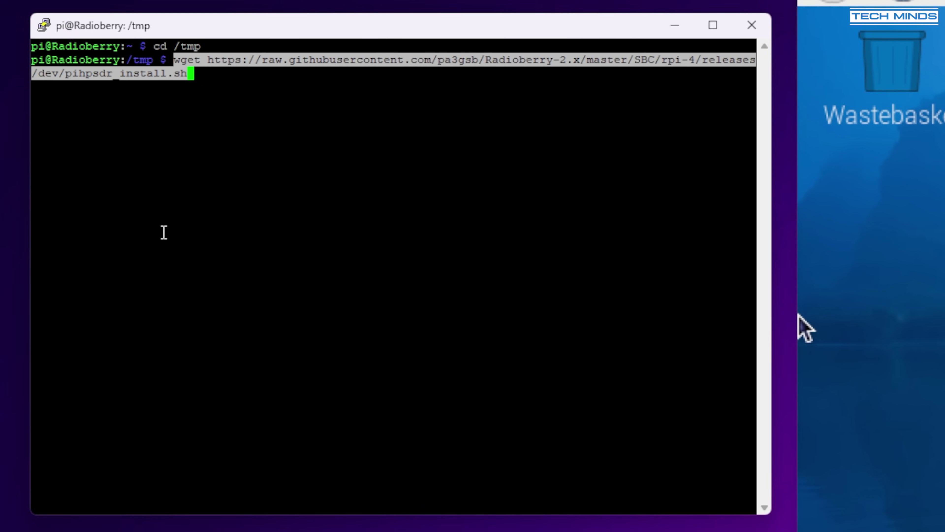
key(Return)
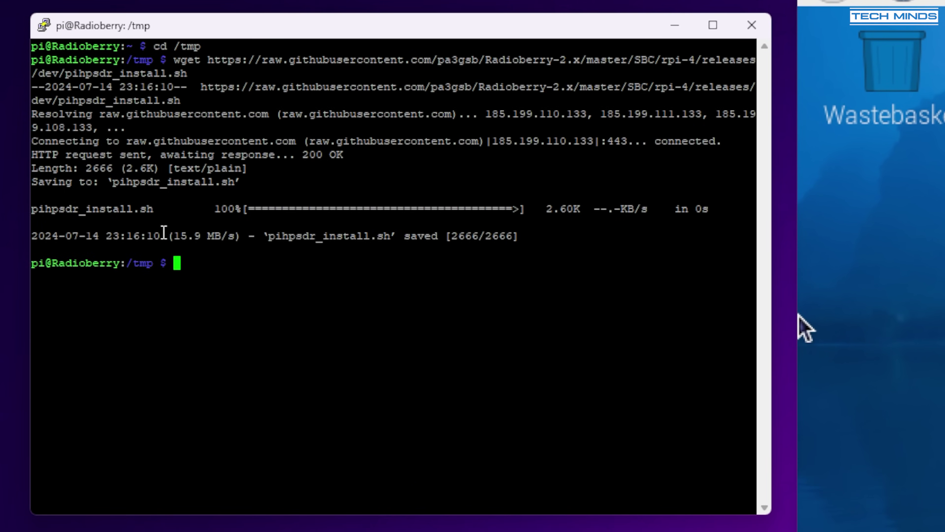
click(798, 315)
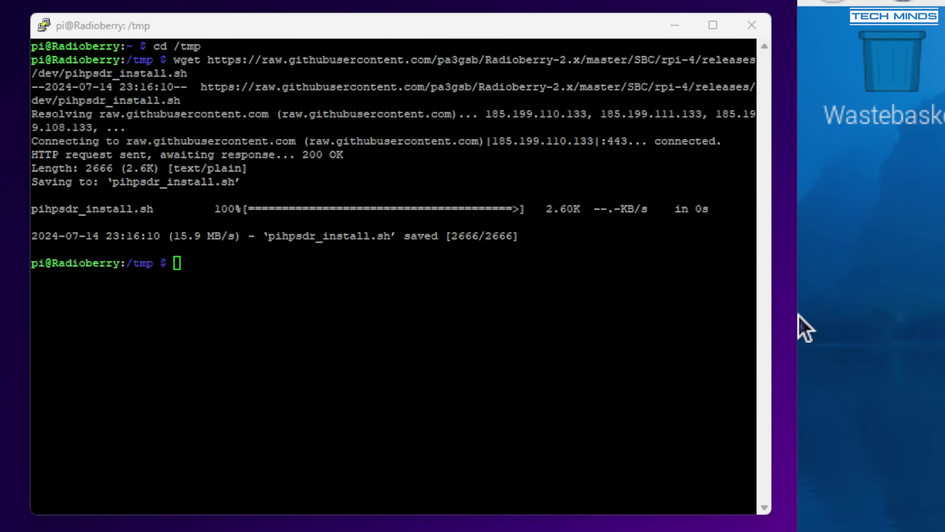
click(264, 285)
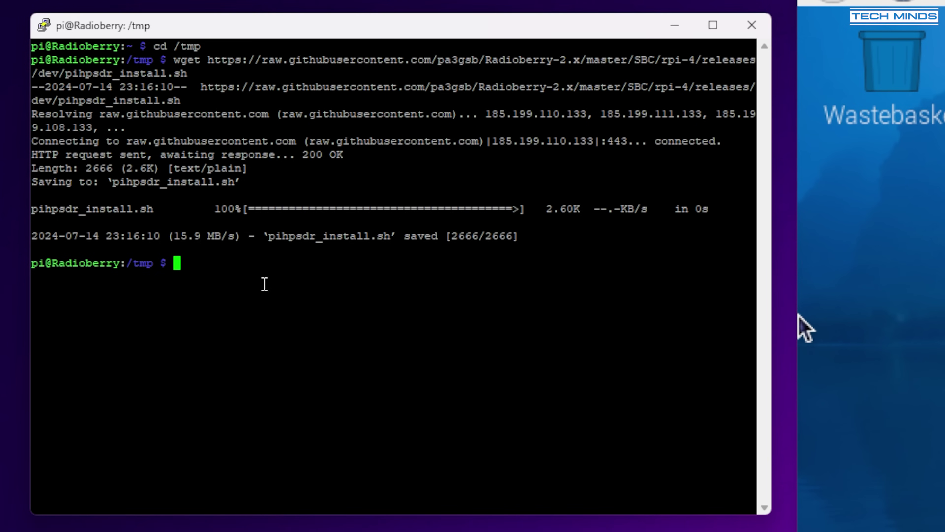
Make pihpsdr_install.sh executable with sudo chmod +x and run it, choosing to install wdsp
right_click(265, 285)
key(Return)
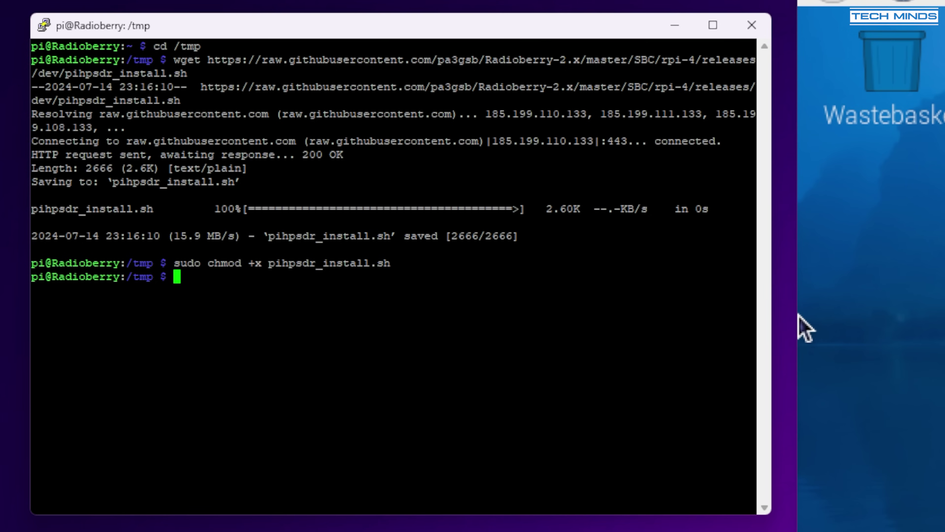
click(799, 315)
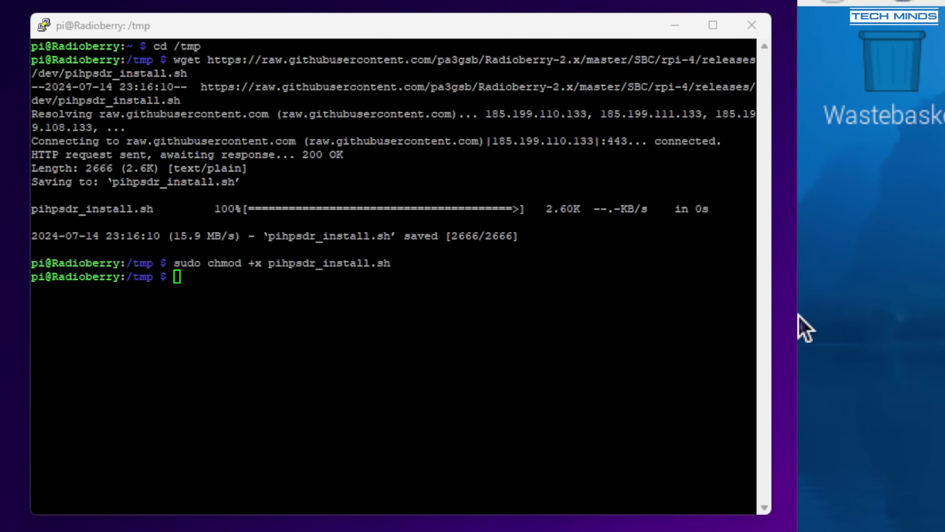
click(217, 331)
right_click(217, 331)
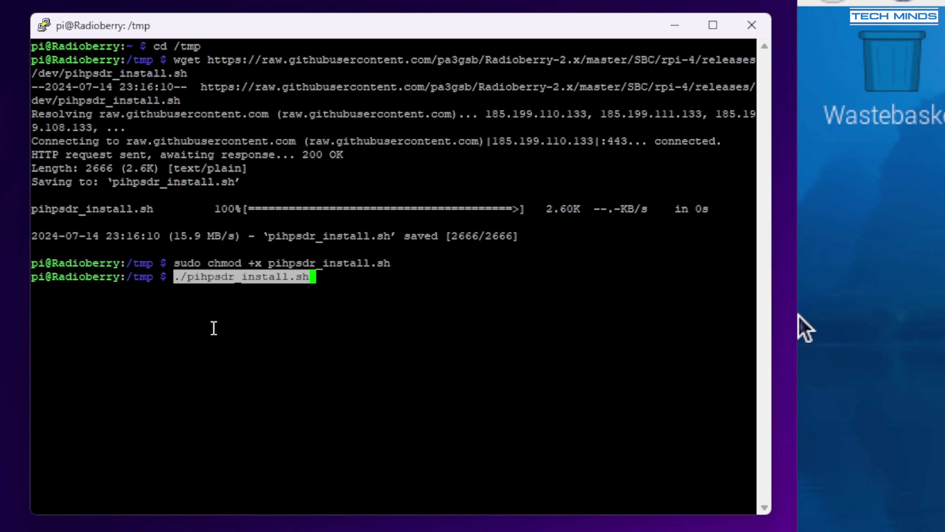
key(Return)
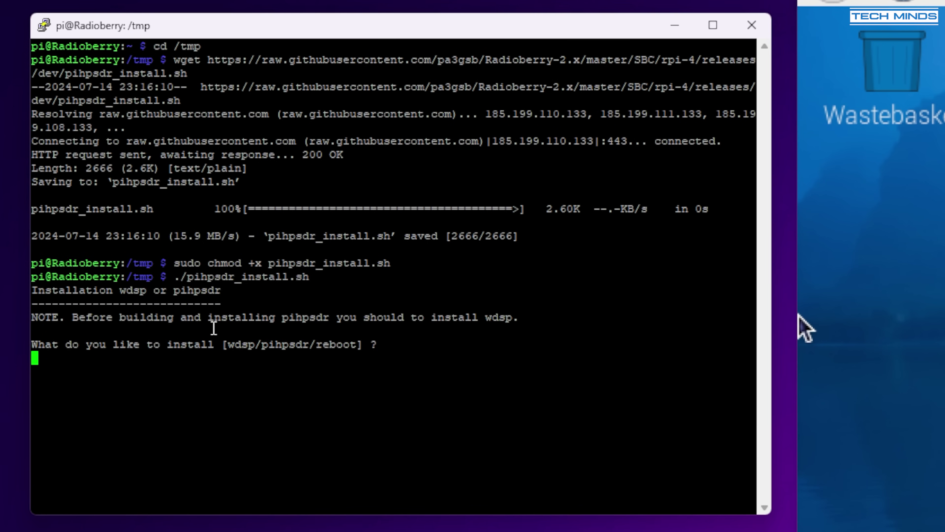
text(wdsp)
key(Return)
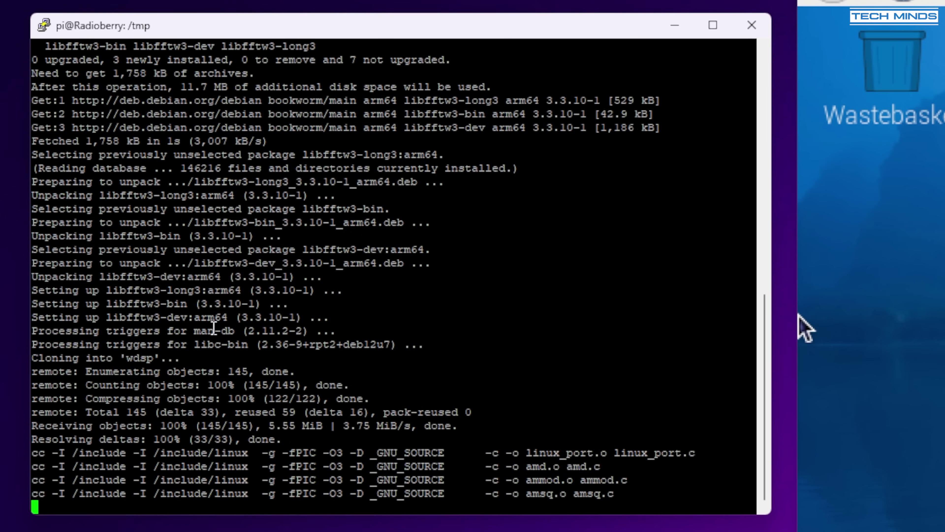
Run ./pihpsdr_install.sh again, choosing to install pihpsdr and answering no to the local CW option
right_click(509, 436)
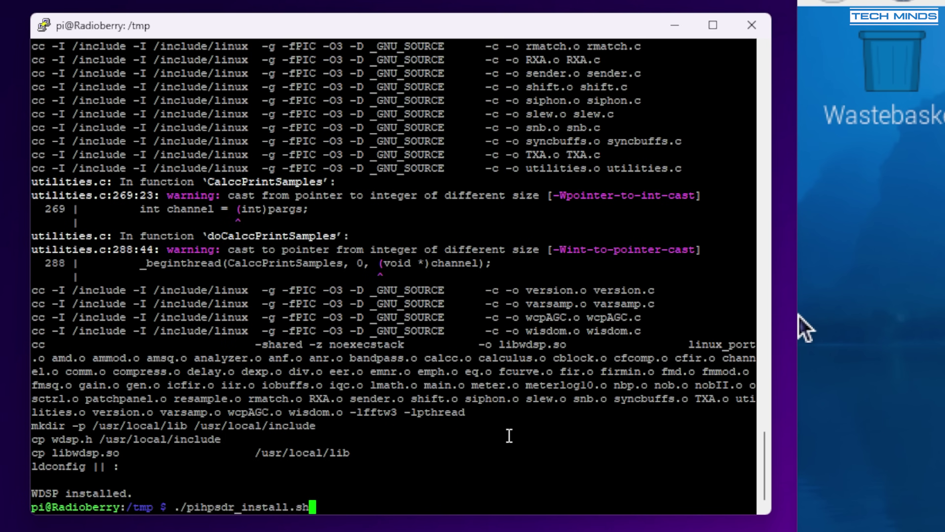
key(Return)
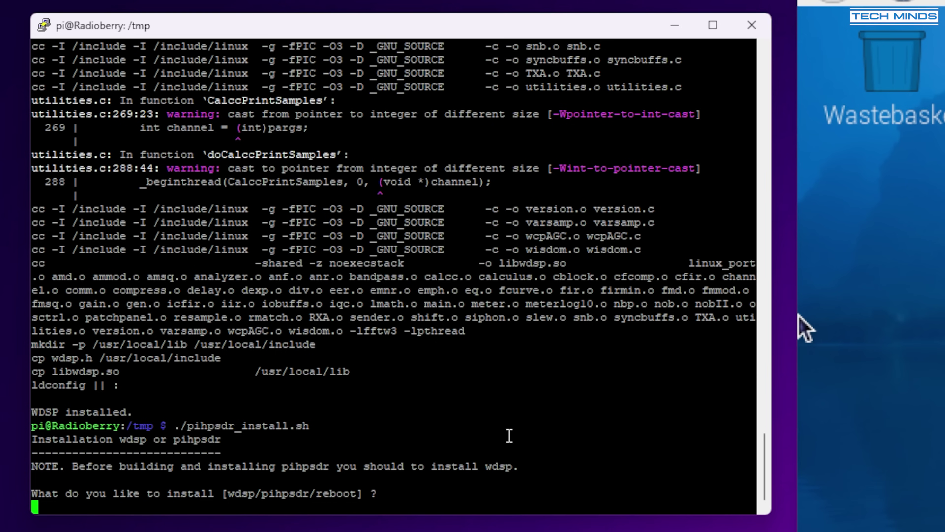
text(pihpsdr)
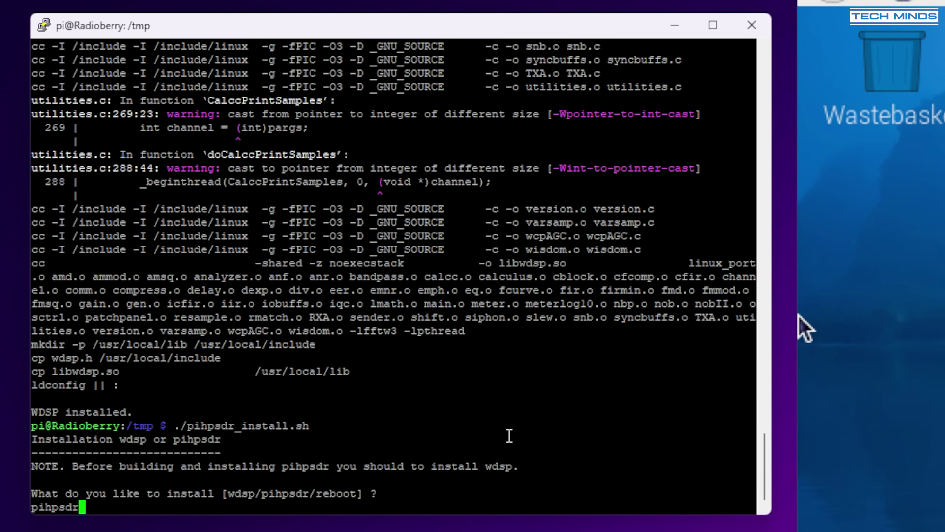
key(Return)
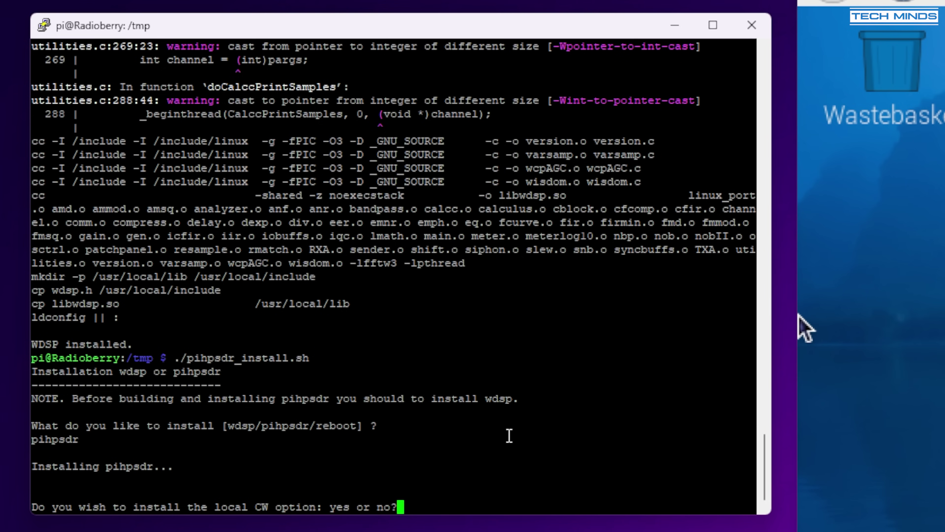
text(no)
key(Return)
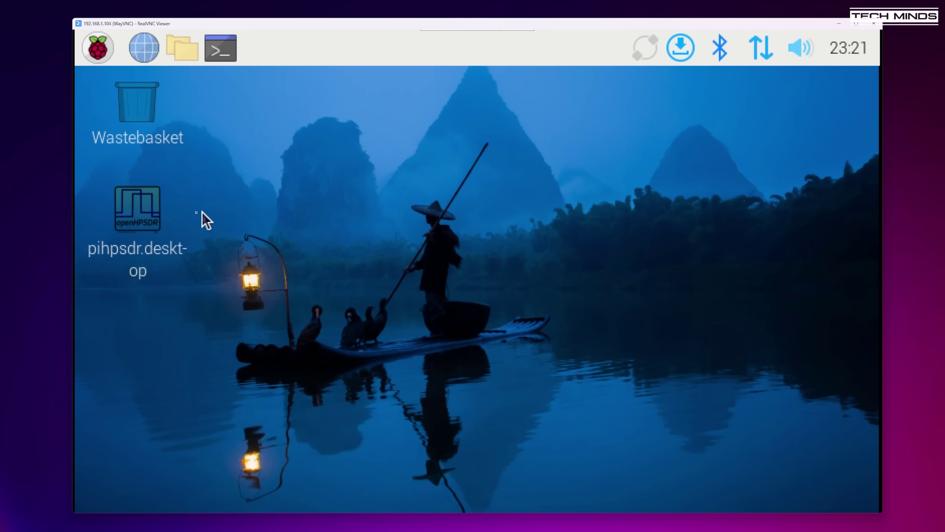
On the Raspberry Pi desktop, launch piHPSDR and start the HermesLite V2 radio found at 127.0.0.1 on lo
double_click(132, 211)
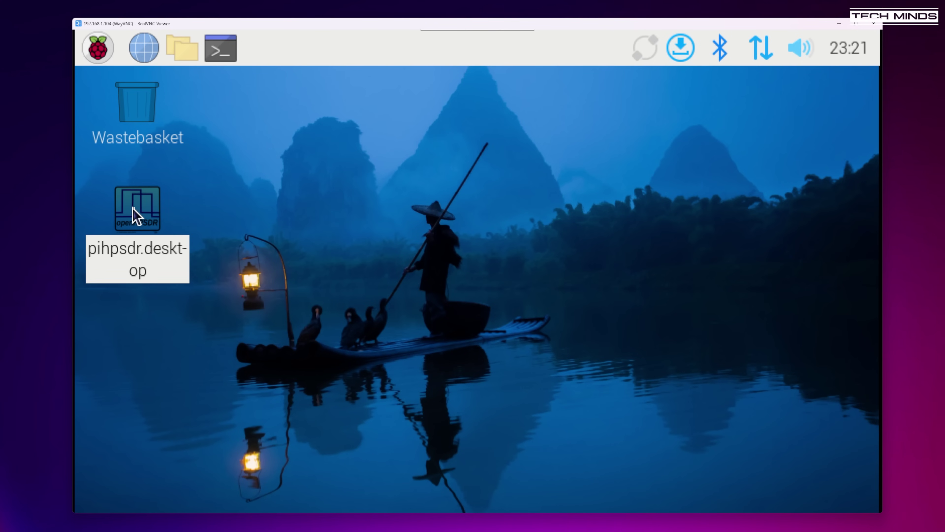
click(337, 329)
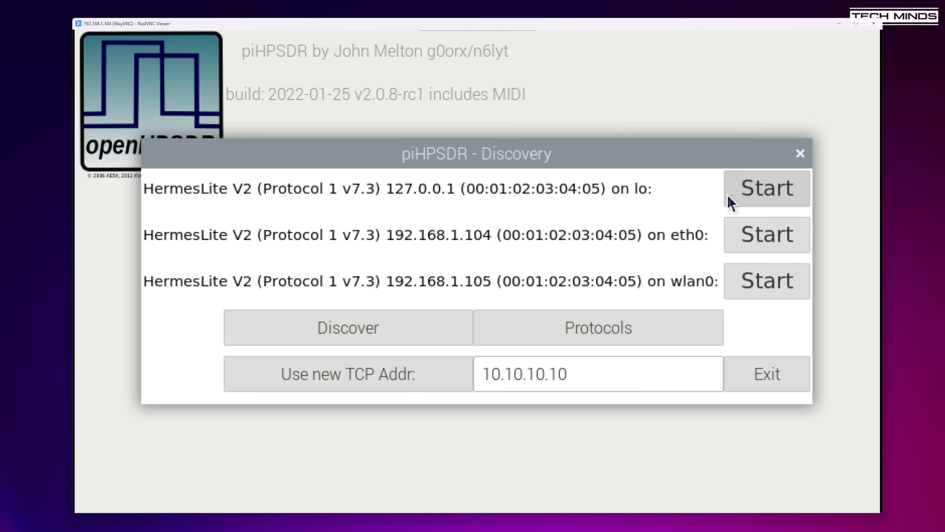
click(756, 200)
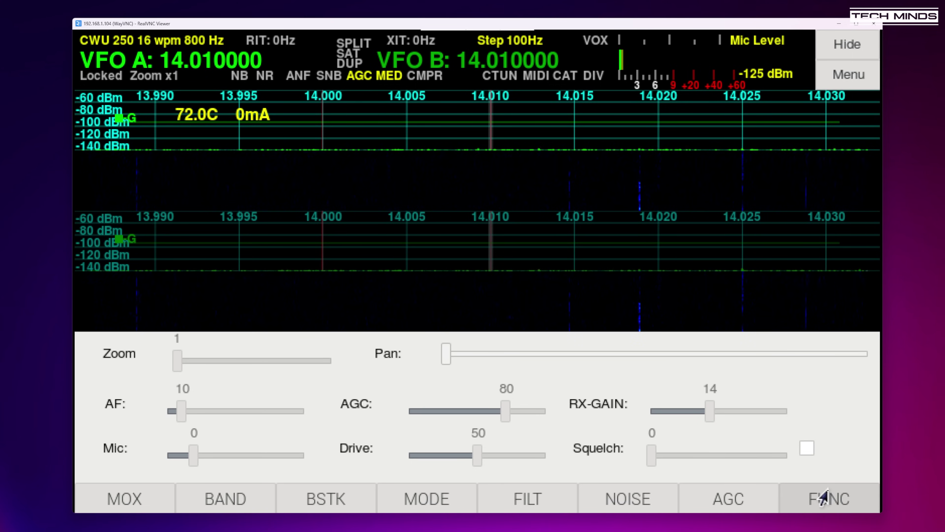
Look through the function sets of the bottom toolbar and examine the receive settings for RX 0
click(824, 499)
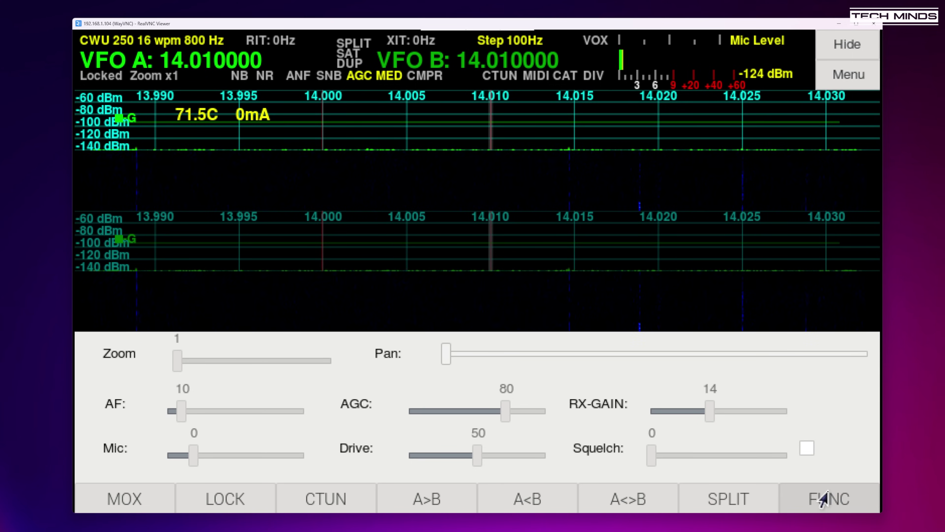
click(824, 499)
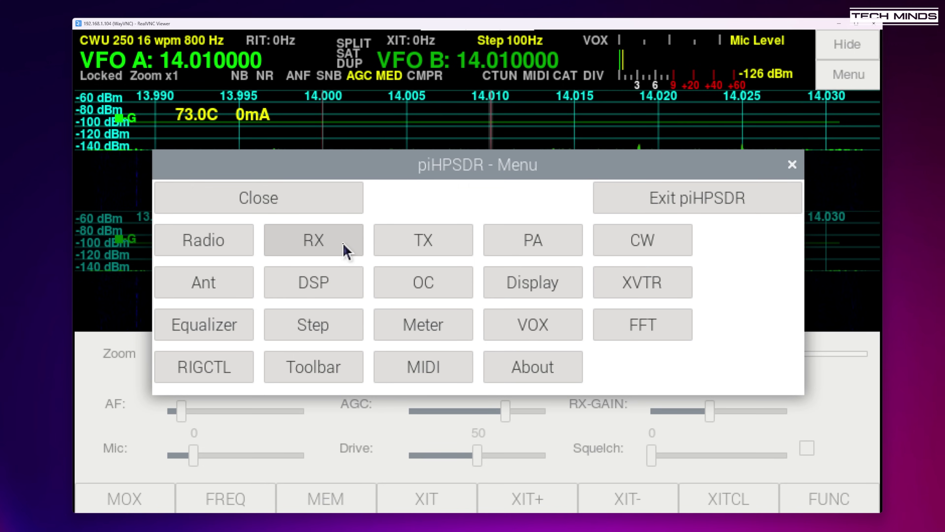
click(347, 252)
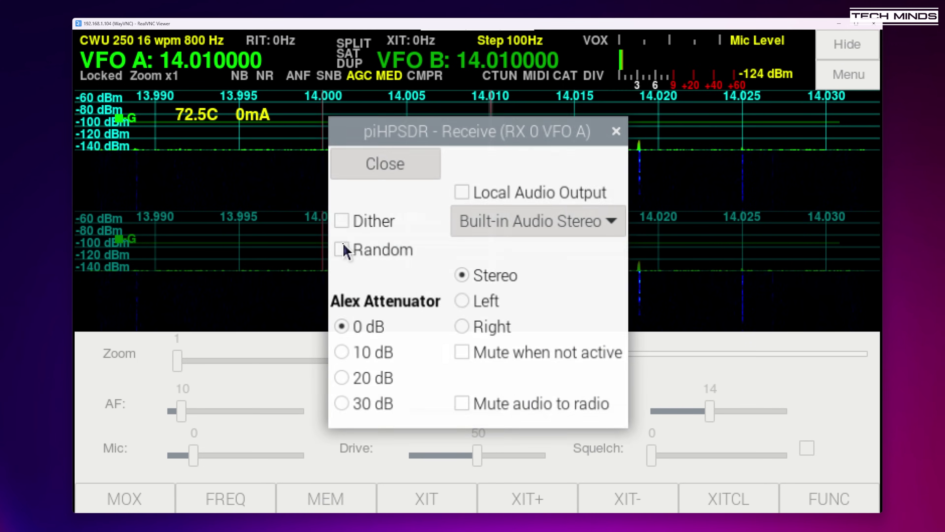
click(619, 129)
In the piHPSDR radio settings, set the sample rate to 192000 and the number of receivers to 1
click(848, 75)
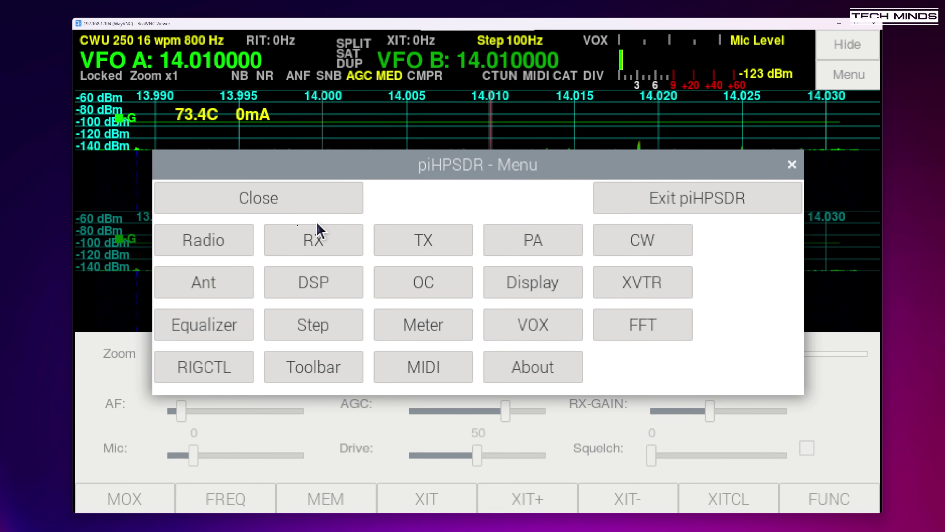
click(203, 240)
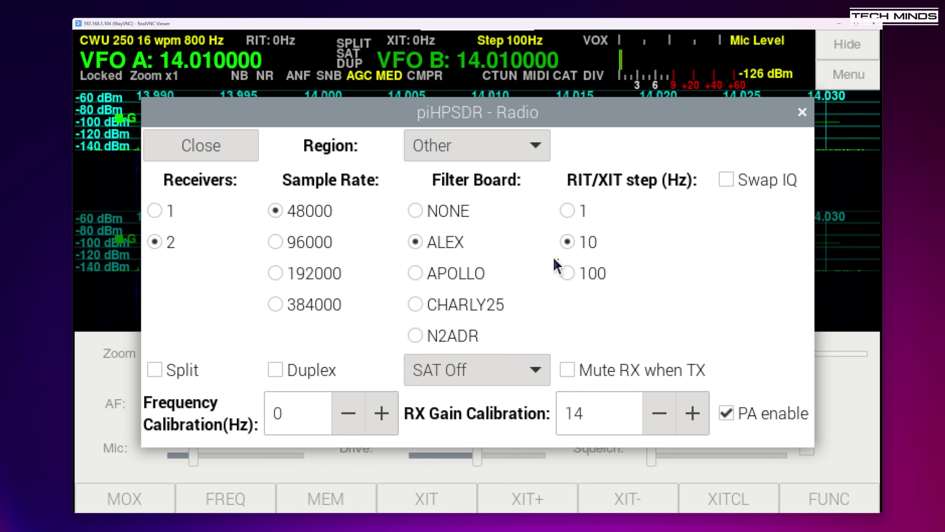
click(276, 305)
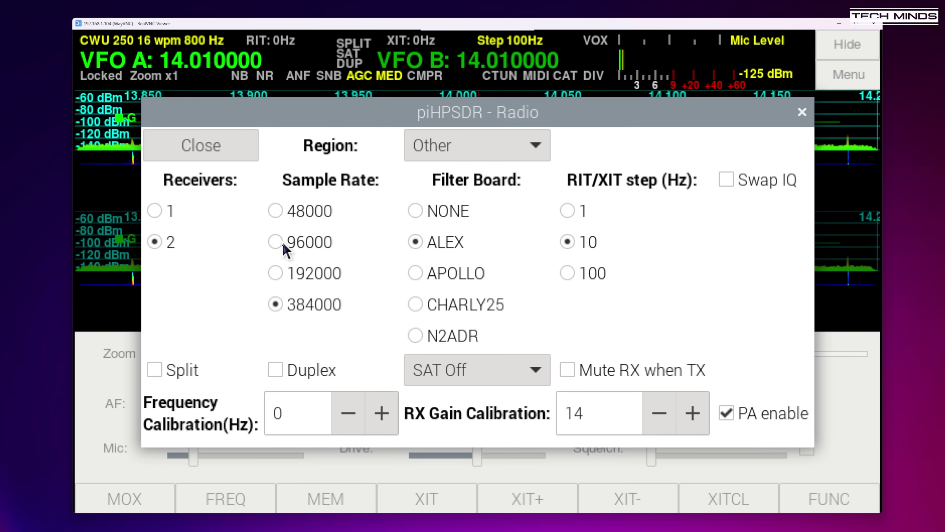
click(275, 274)
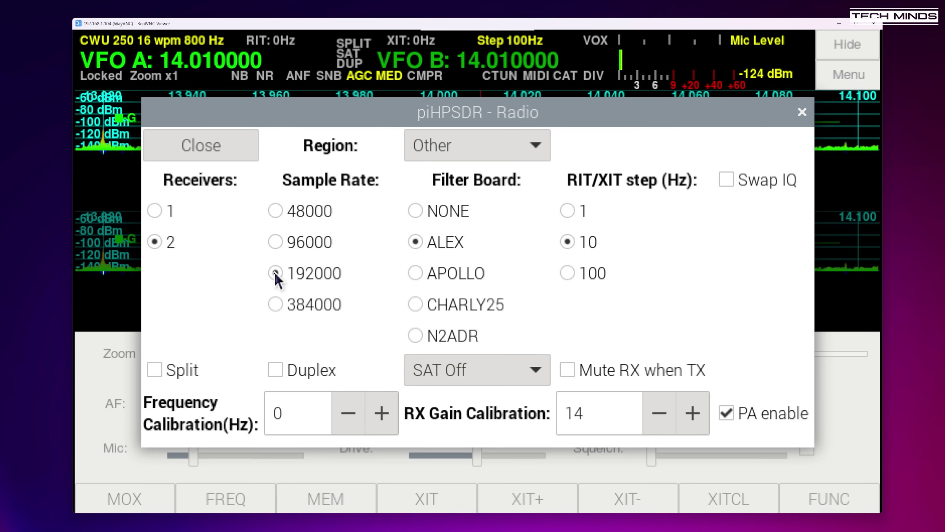
click(155, 211)
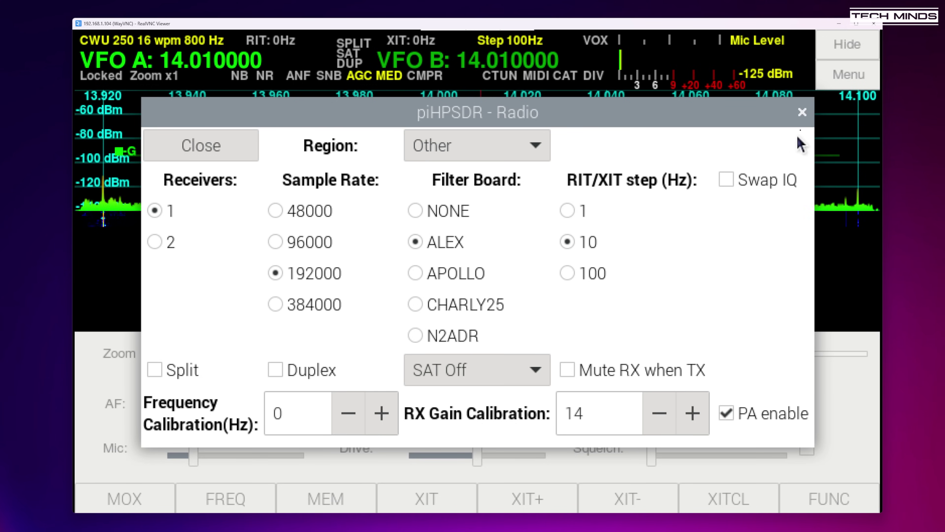
click(803, 112)
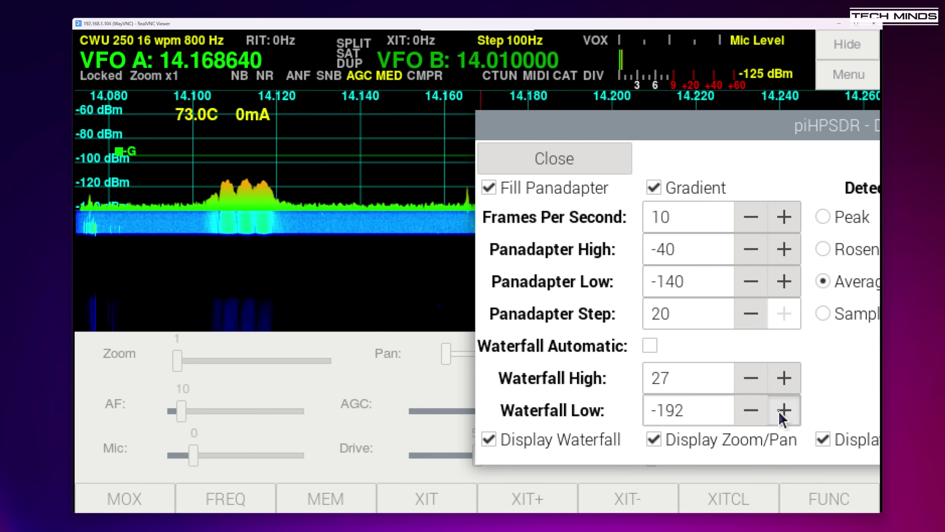
In the display settings, set Waterfall Low to -190 and raise Waterfall High to about 50
click(783, 414)
click(782, 414)
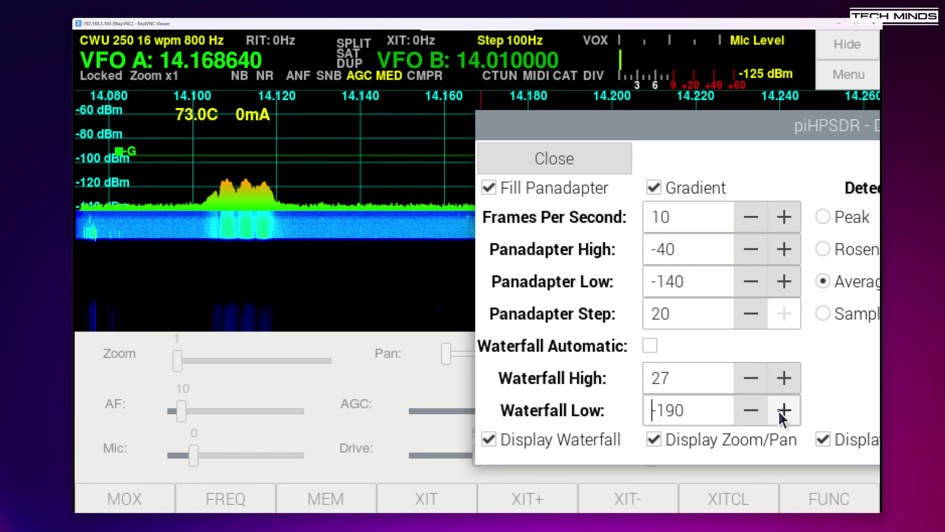
click(786, 384)
click(787, 385)
click(787, 385)
click(786, 384)
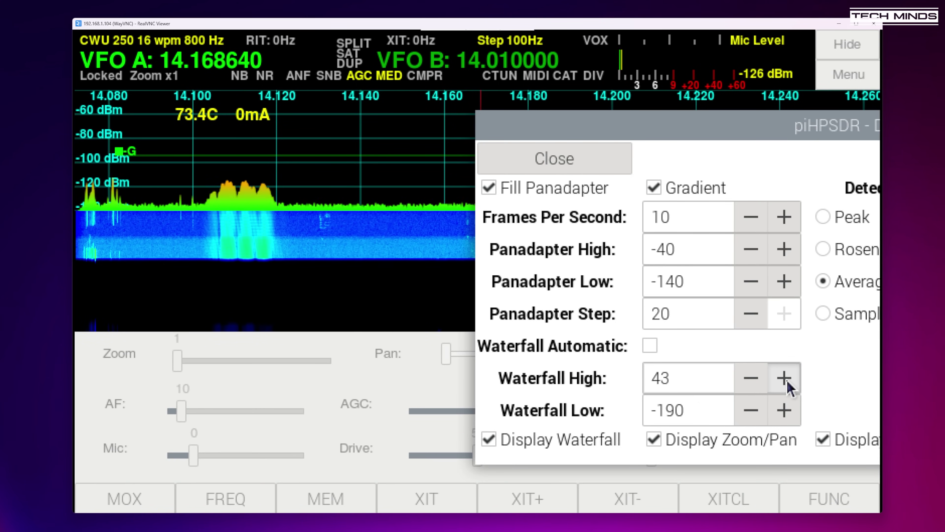
click(750, 383)
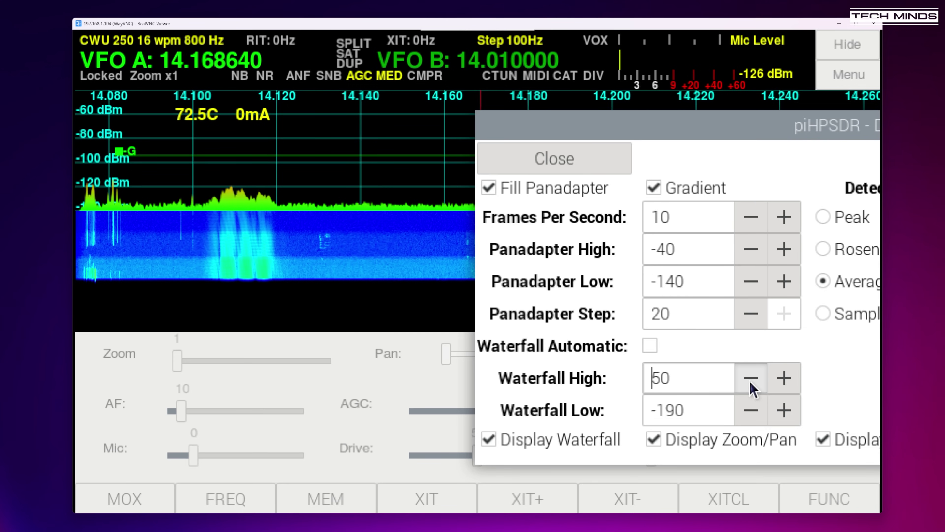
click(784, 384)
click(784, 383)
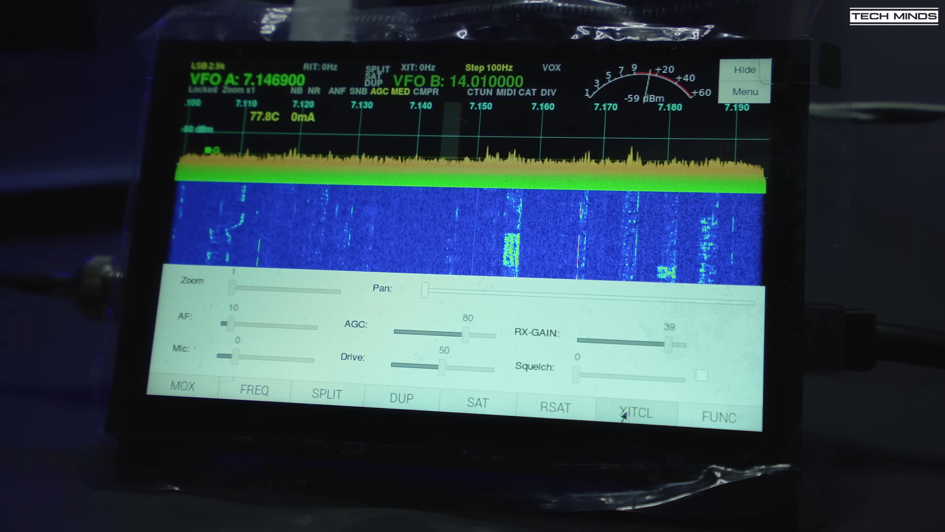
Turn the tune carrier on and off again, and change VFO A to the 20 m band
click(719, 416)
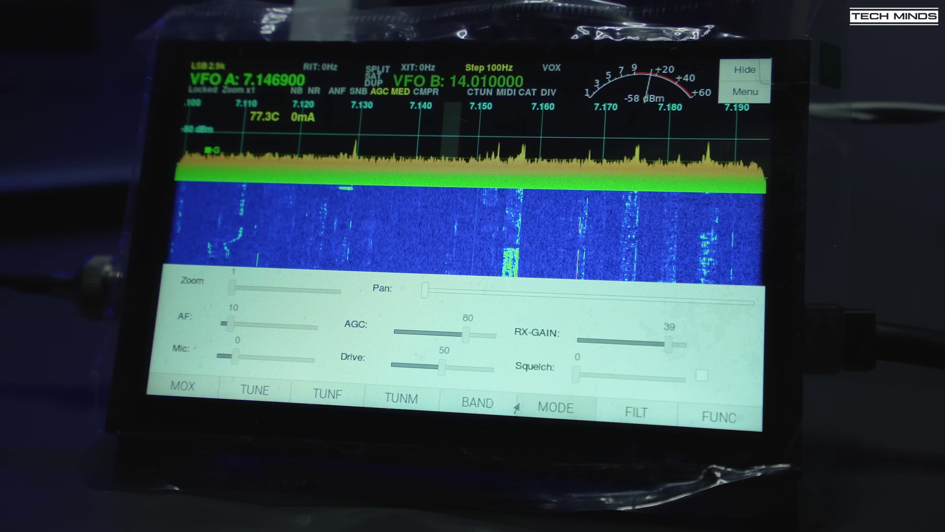
click(255, 389)
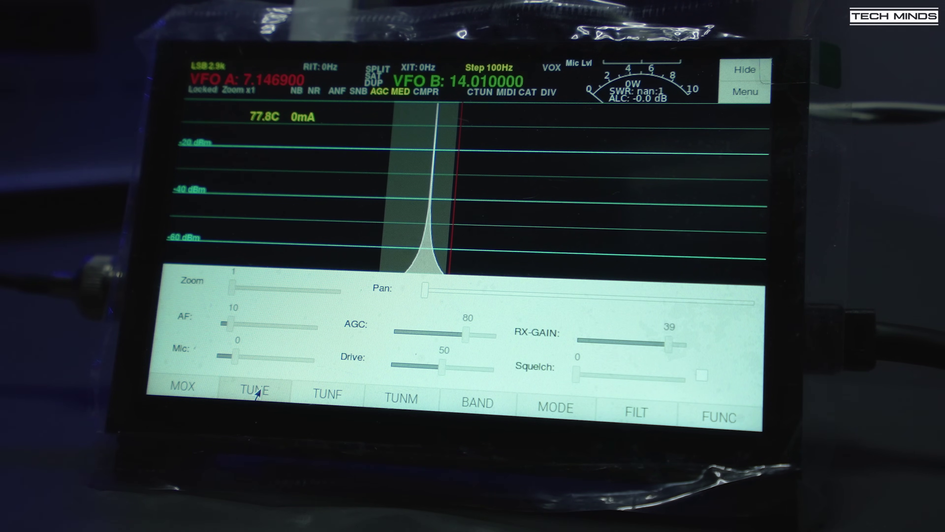
click(256, 391)
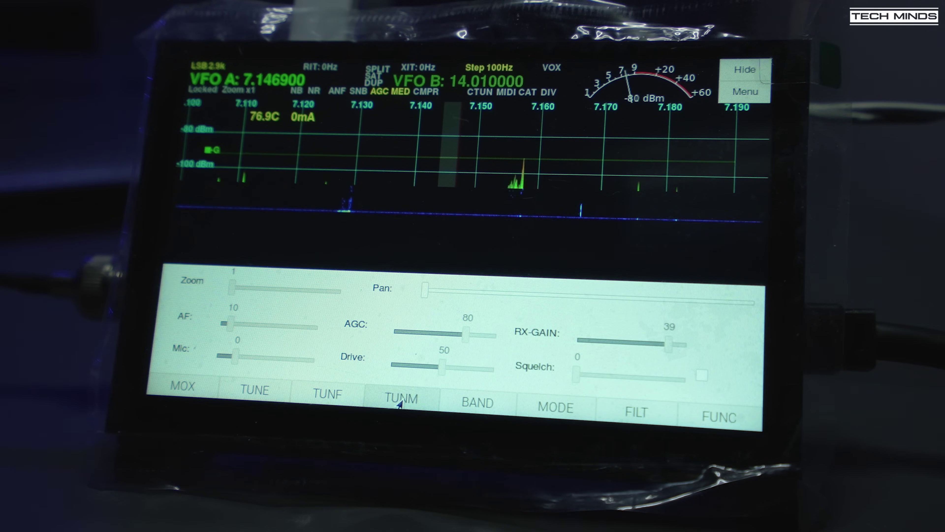
click(475, 402)
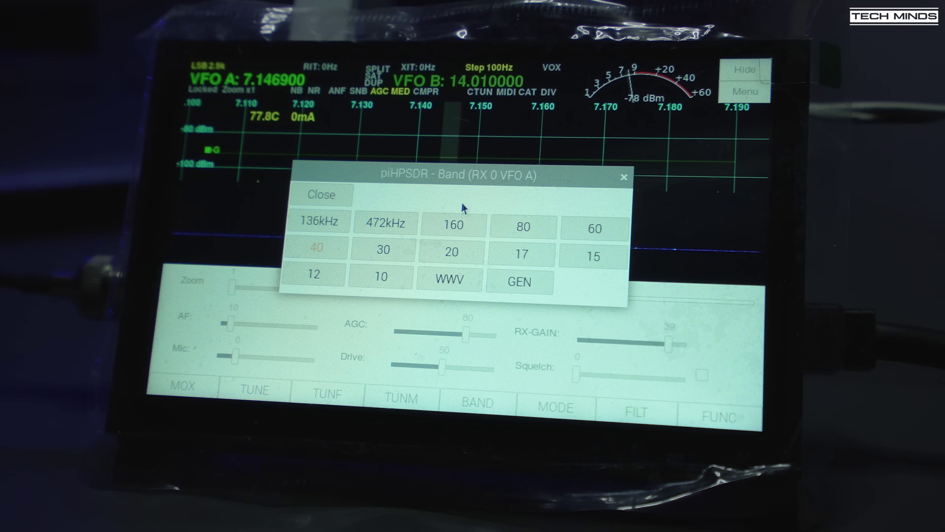
click(449, 250)
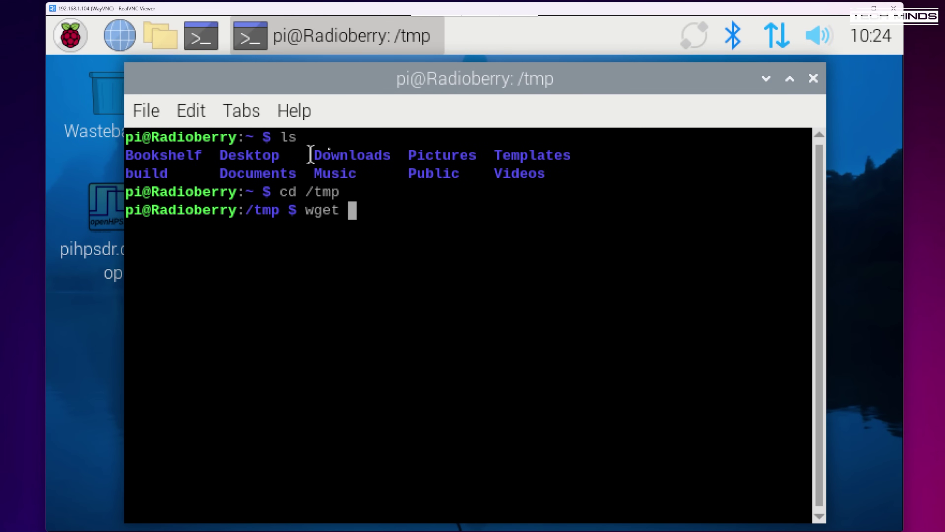
right_click(407, 210)
click(451, 252)
right_click(447, 258)
click(488, 261)
right_click(466, 261)
click(510, 247)
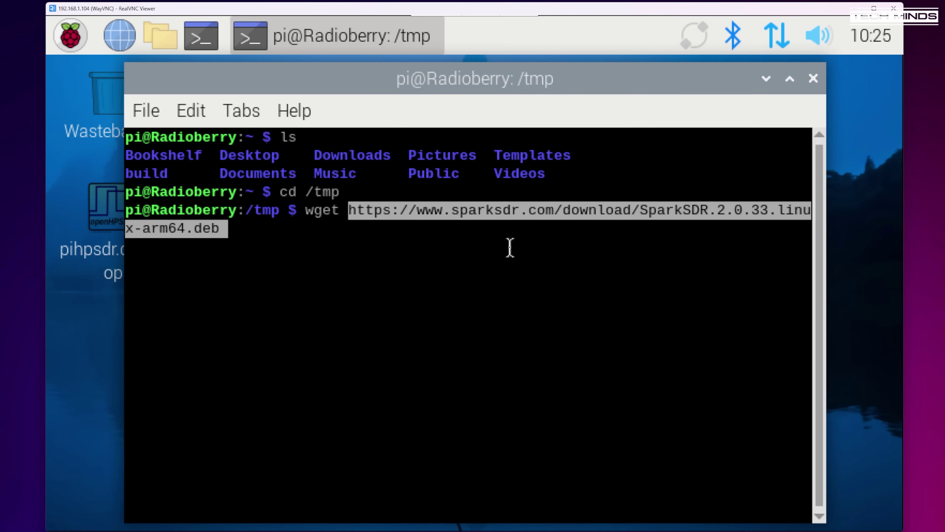
key(Return)
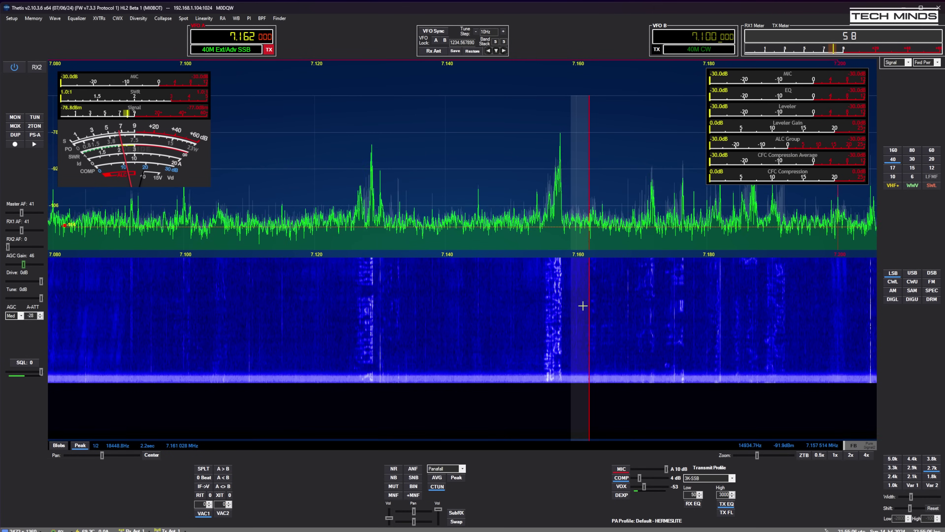
In Thetis, tune VFO A to the strong 40 m signal at about 7.157880 MHz
click(557, 321)
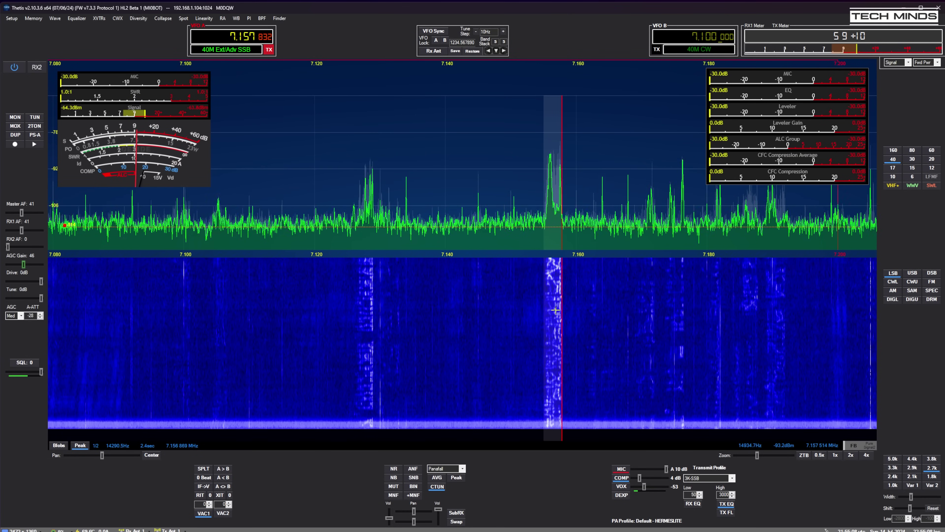
drag(557, 313, 556, 310)
scroll(556, 311, up, 2)
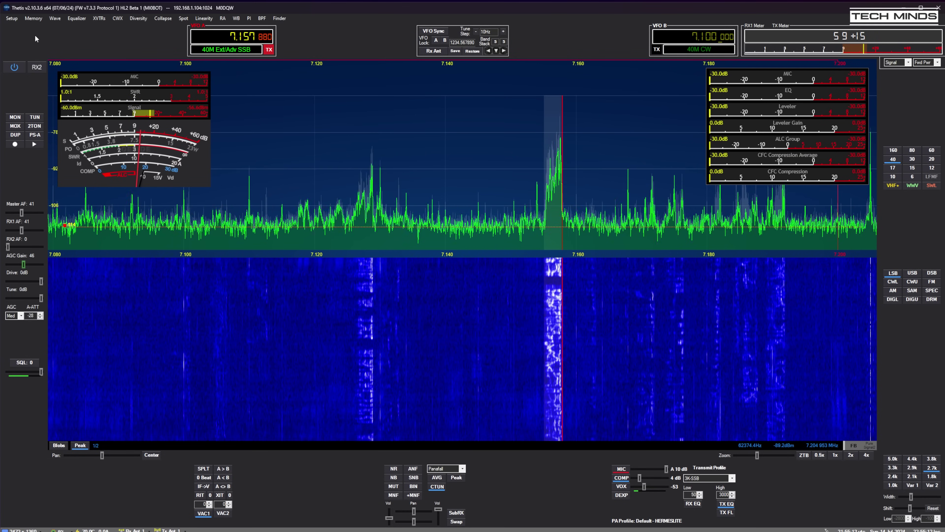
Examine the Virtual Audio Cable 1 driver choices in the audio setup and close the setup
click(12, 18)
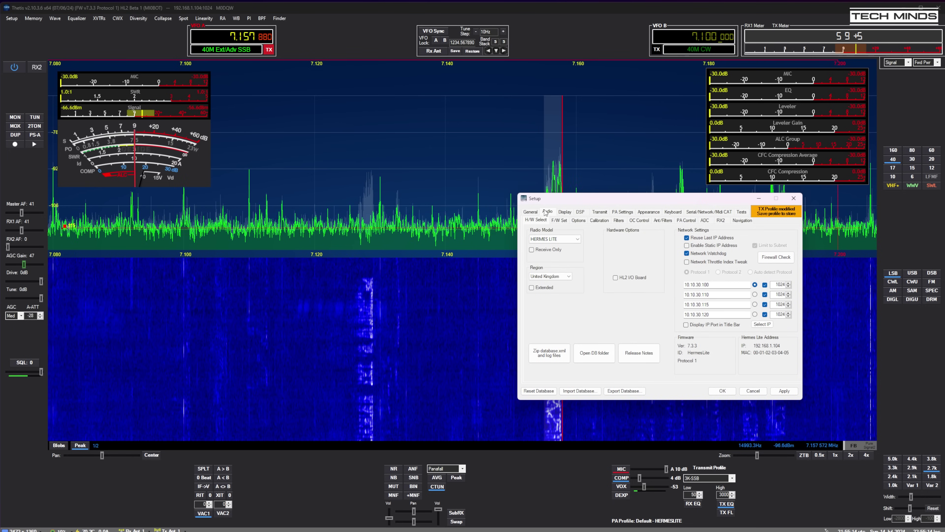
click(547, 211)
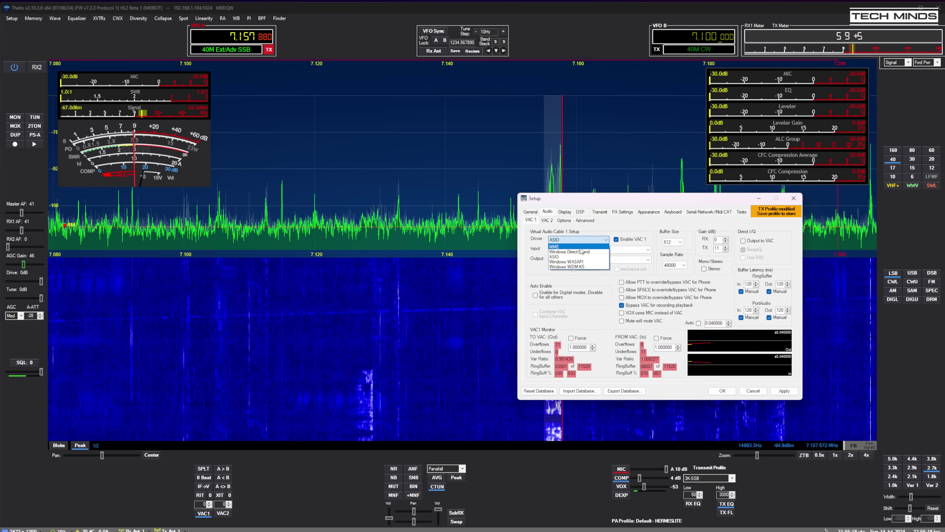
click(725, 393)
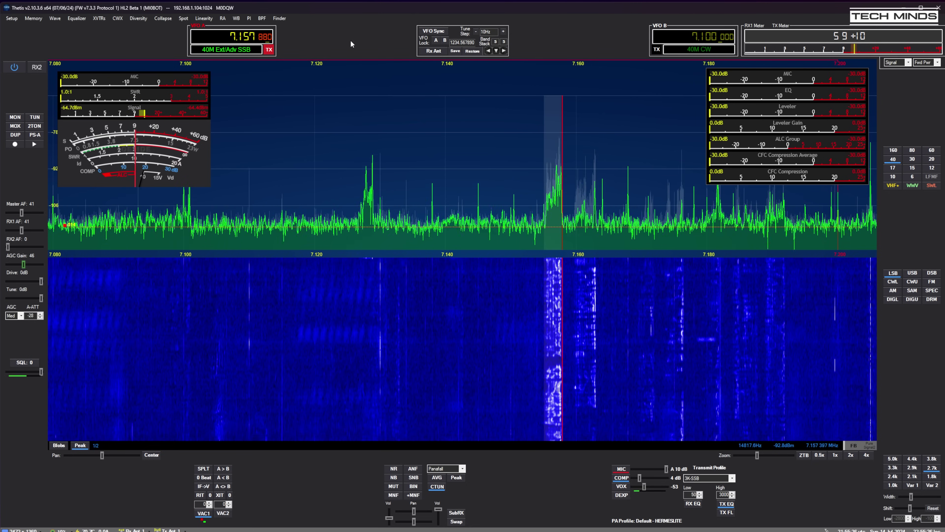
Switch the Thetis receiver from 40 m to the 20 m band
click(932, 159)
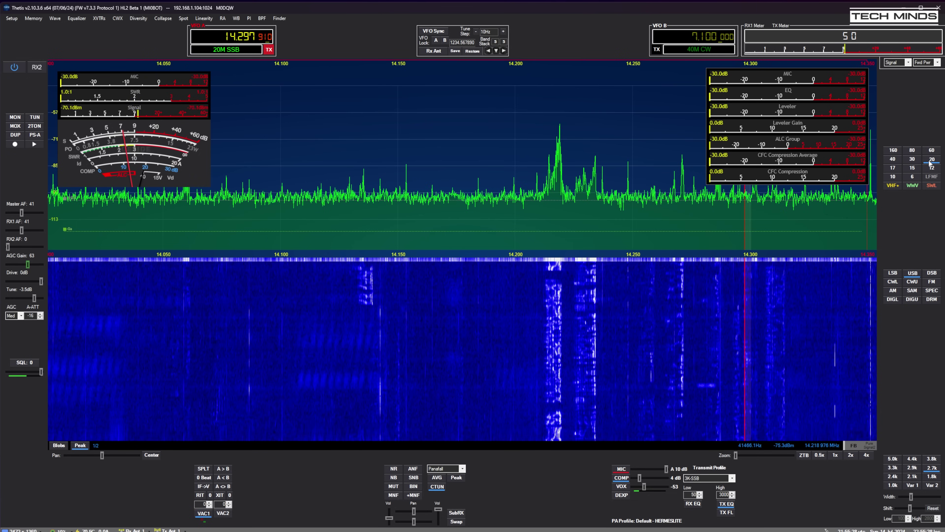